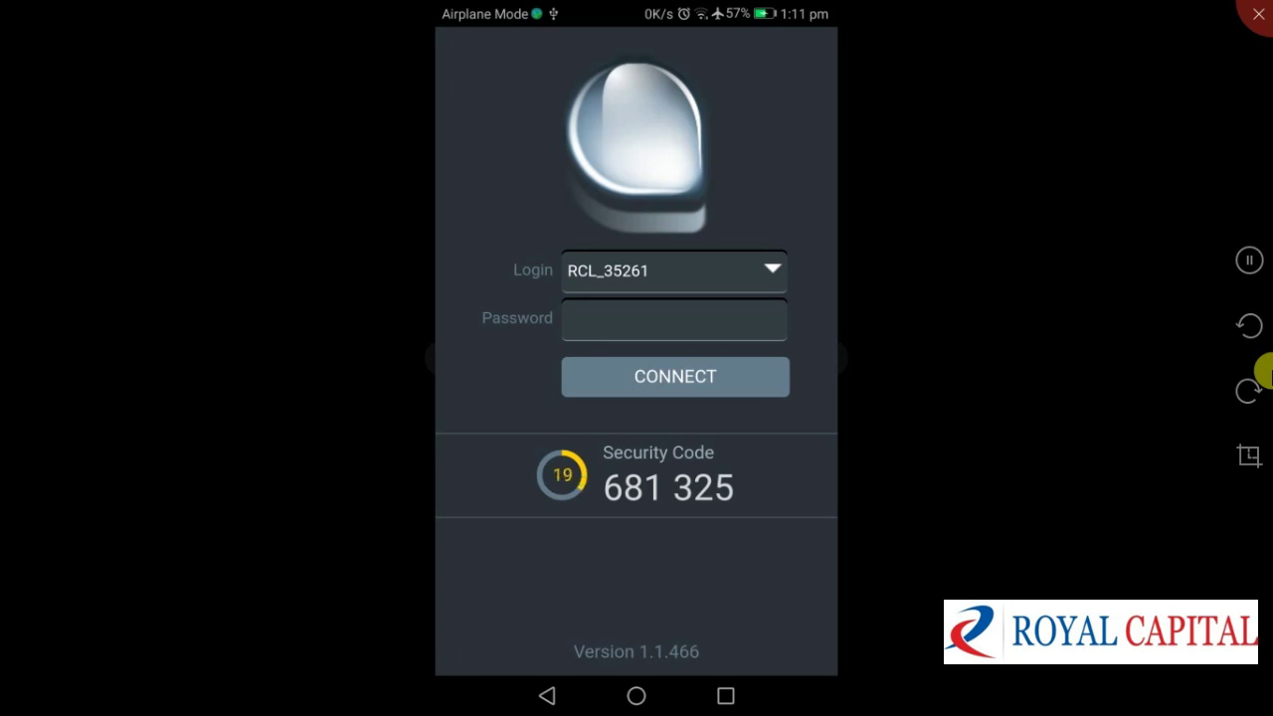
Enter the account password and log in to reach the portfolio showing the ETL.XDSE holding.
{"action": "left_click", "coordinate": [674, 318]}
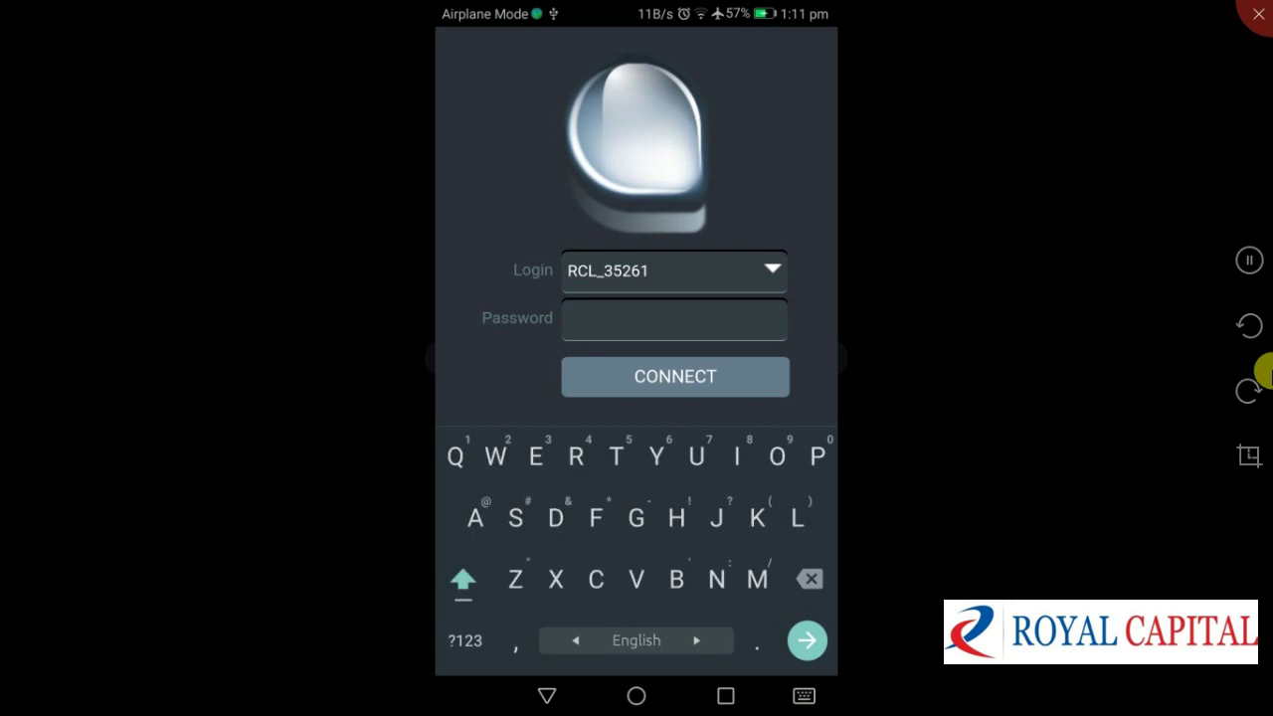
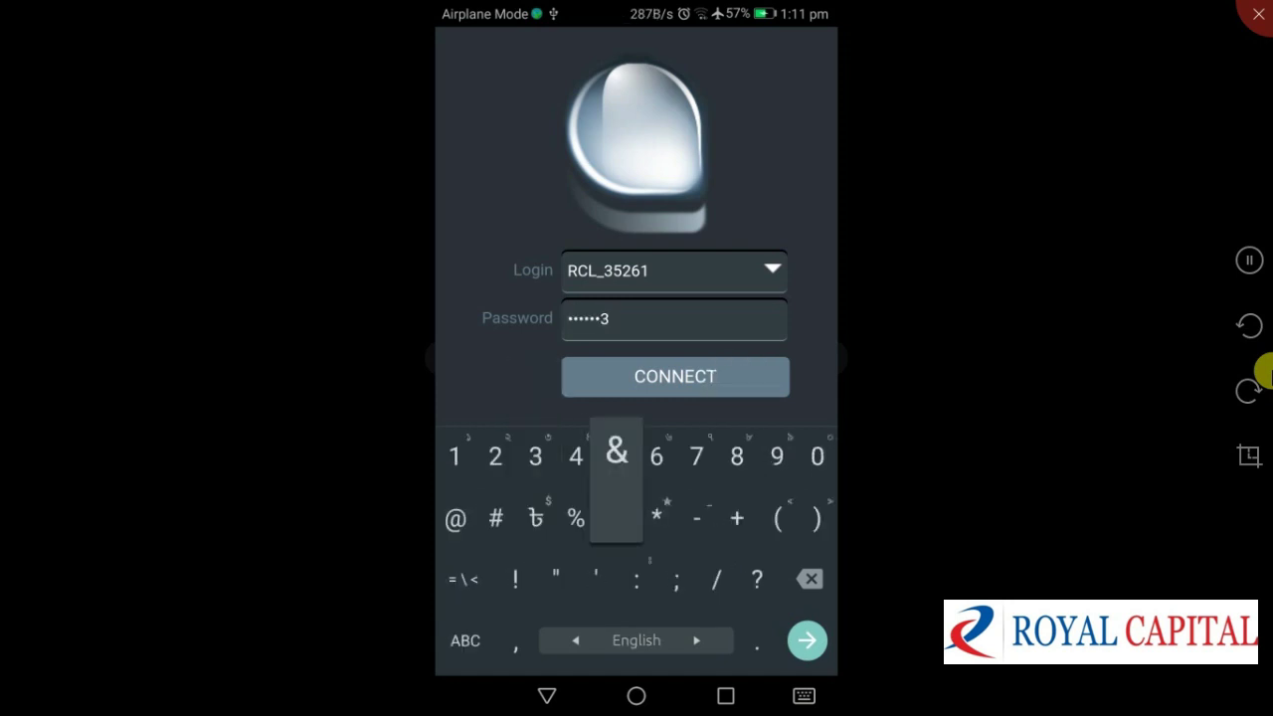
{"action": "key", "text": "Return"}
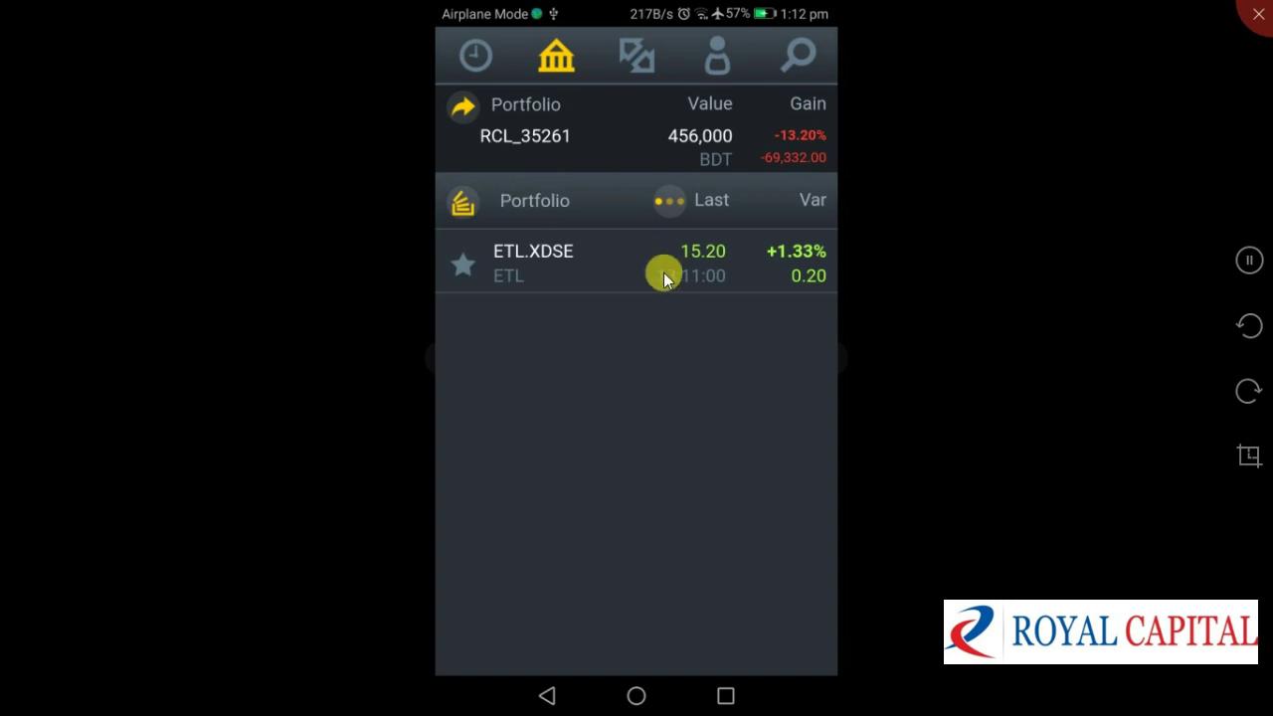
Cycle the holding's columns through Pos./Gain, Value/Cost and Last/Var.
{"action": "left_click", "coordinate": [817, 310]}
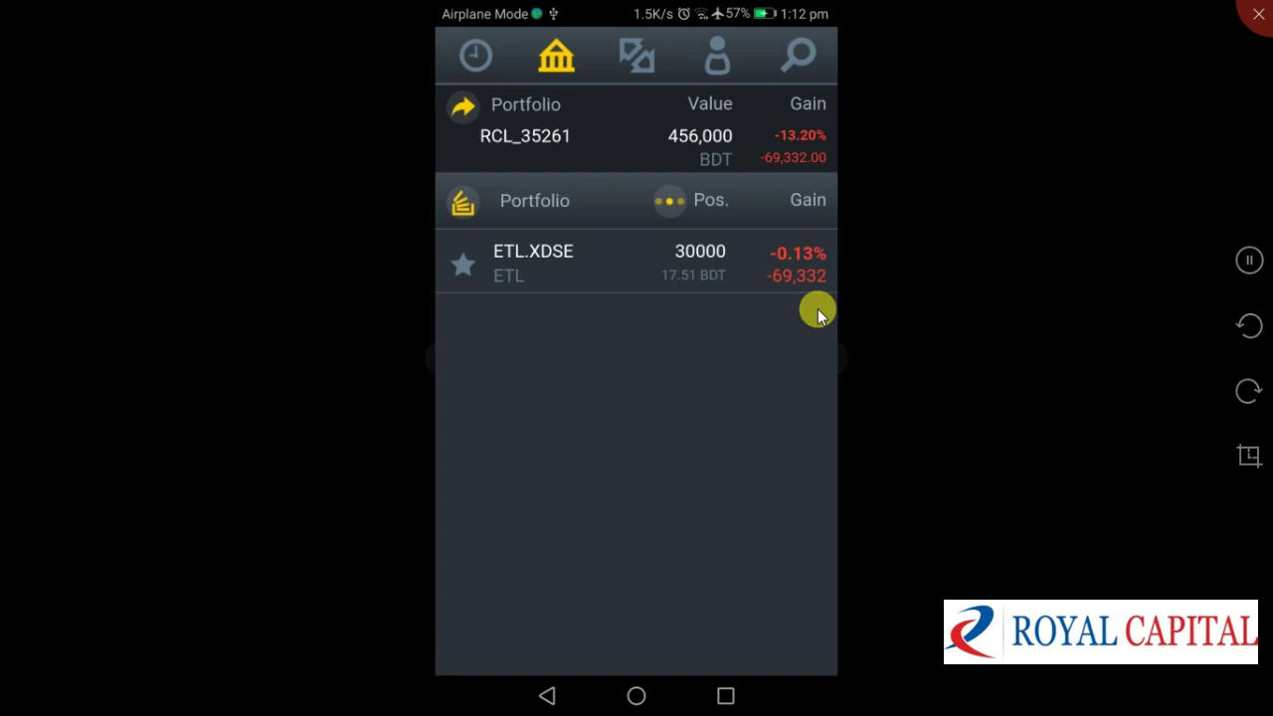
{"action": "left_click", "coordinate": [817, 311]}
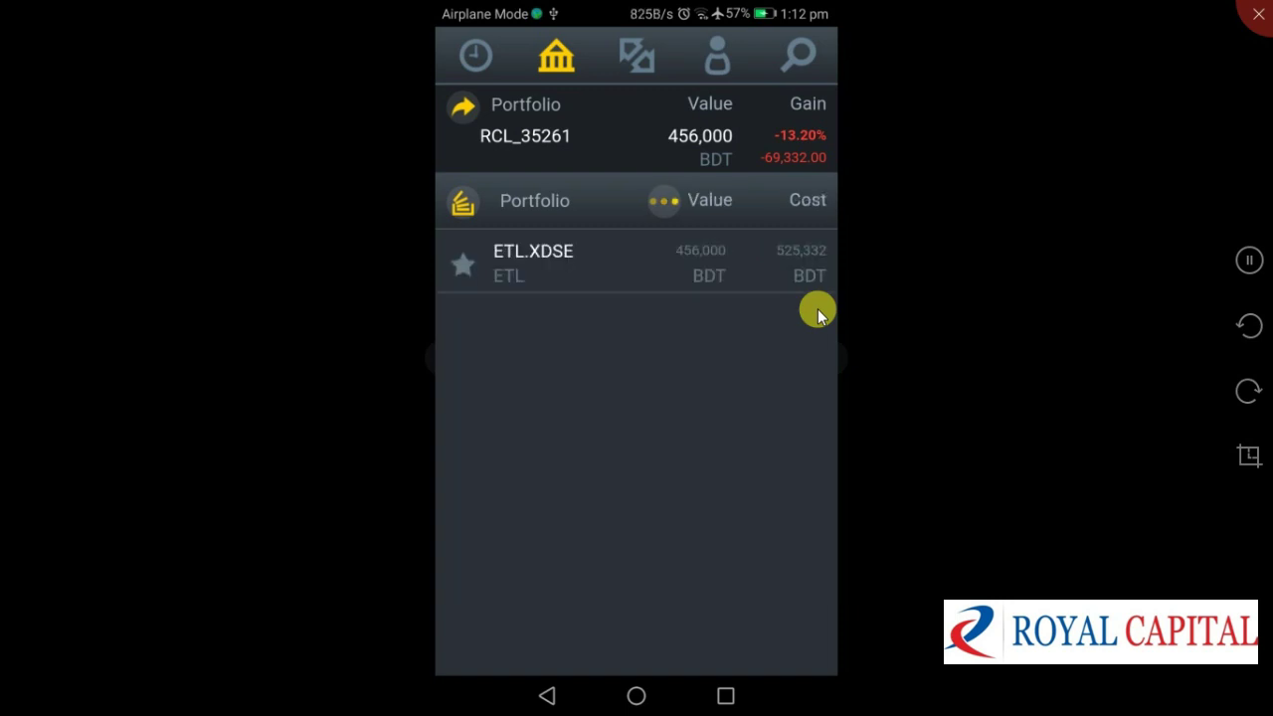
{"action": "left_click", "coordinate": [817, 310]}
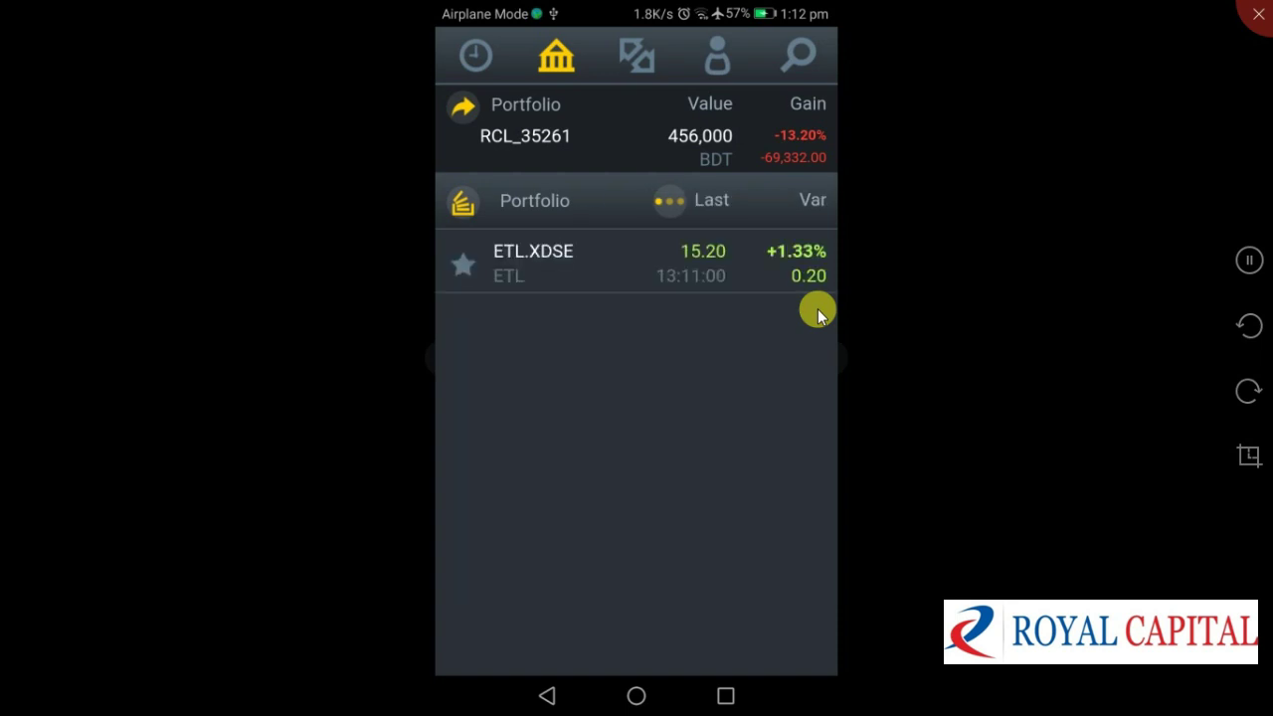
Show Pos./Gain and Value/Cost again, then switch the lower list to the Watchlist.
{"action": "left_click", "coordinate": [817, 310]}
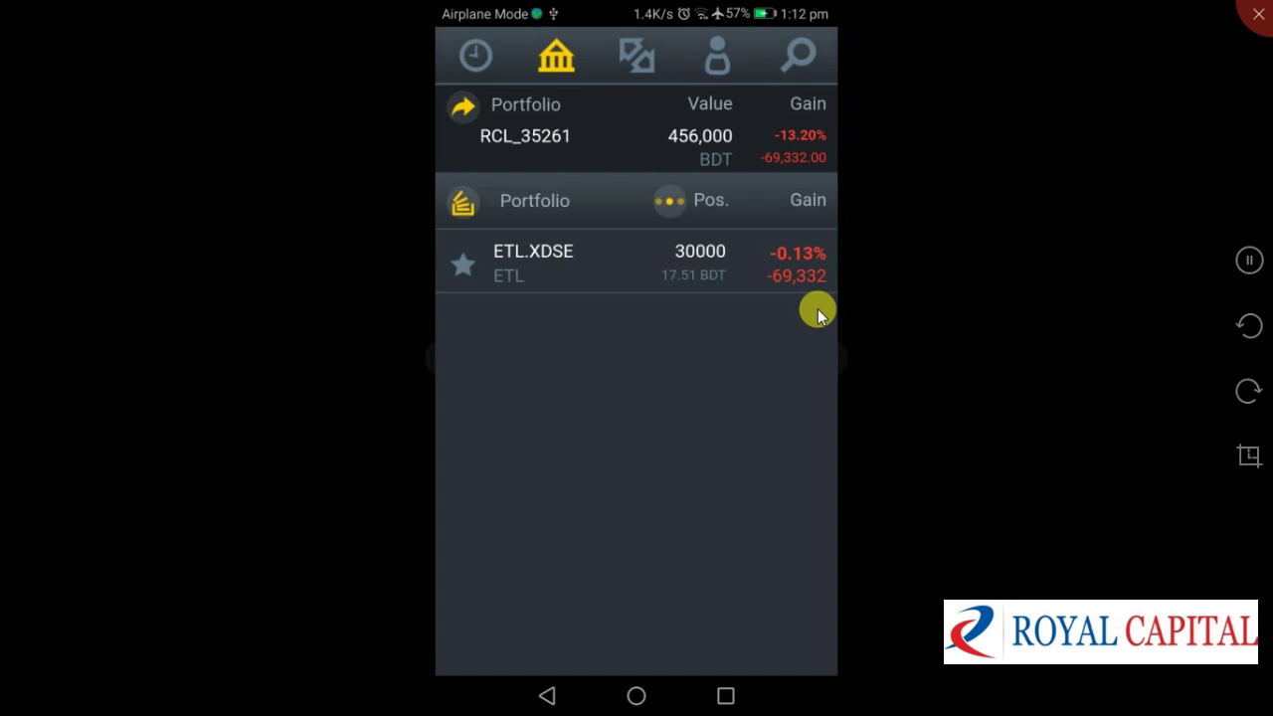
{"action": "left_click", "coordinate": [817, 310]}
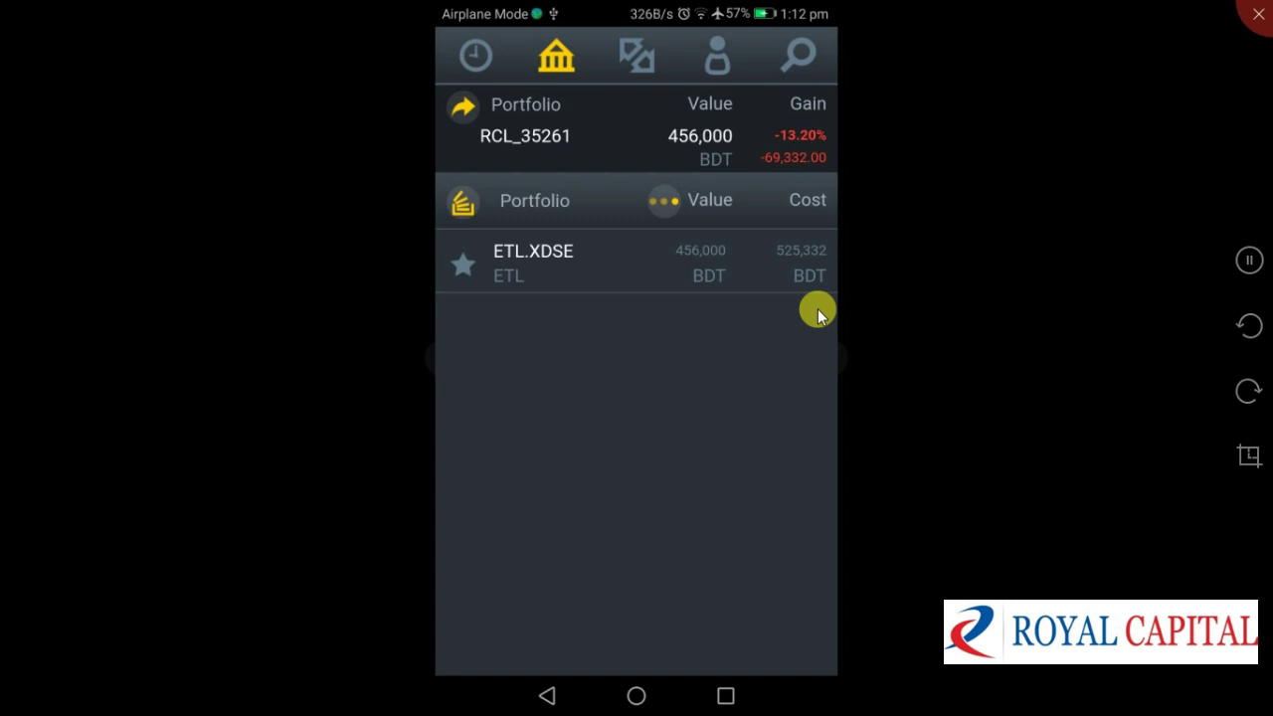
{"action": "left_click", "coordinate": [818, 310]}
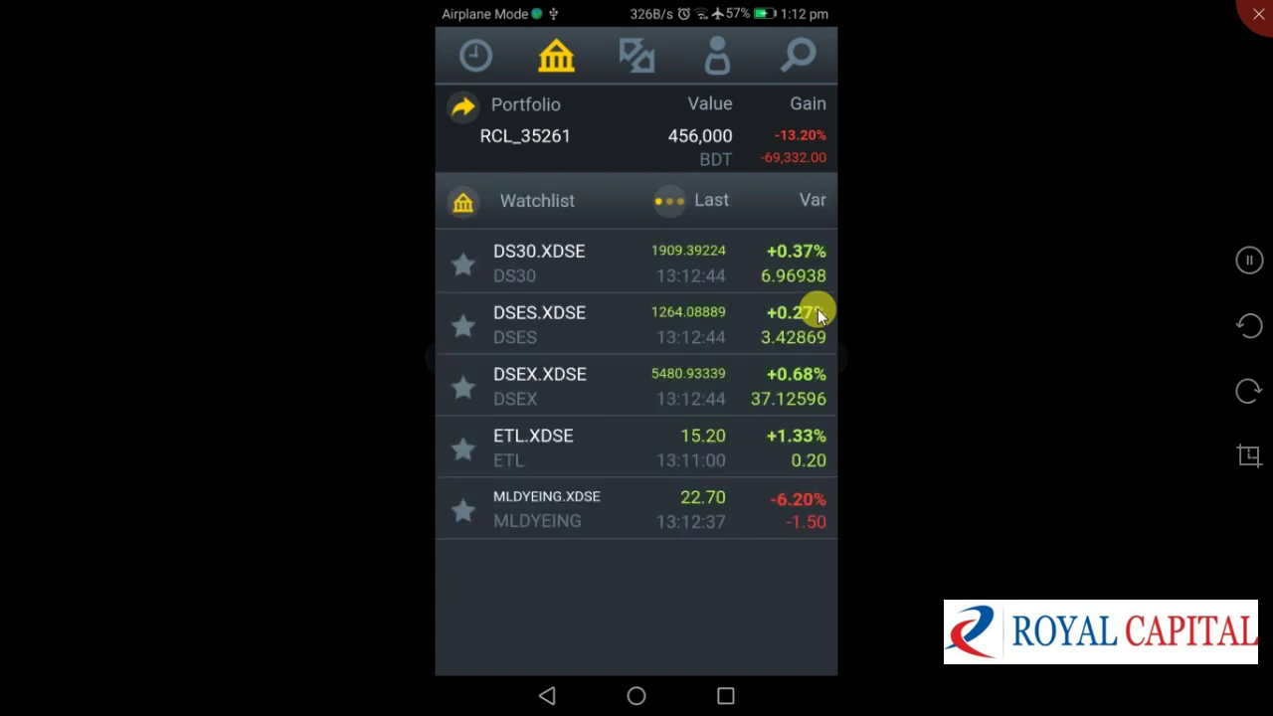
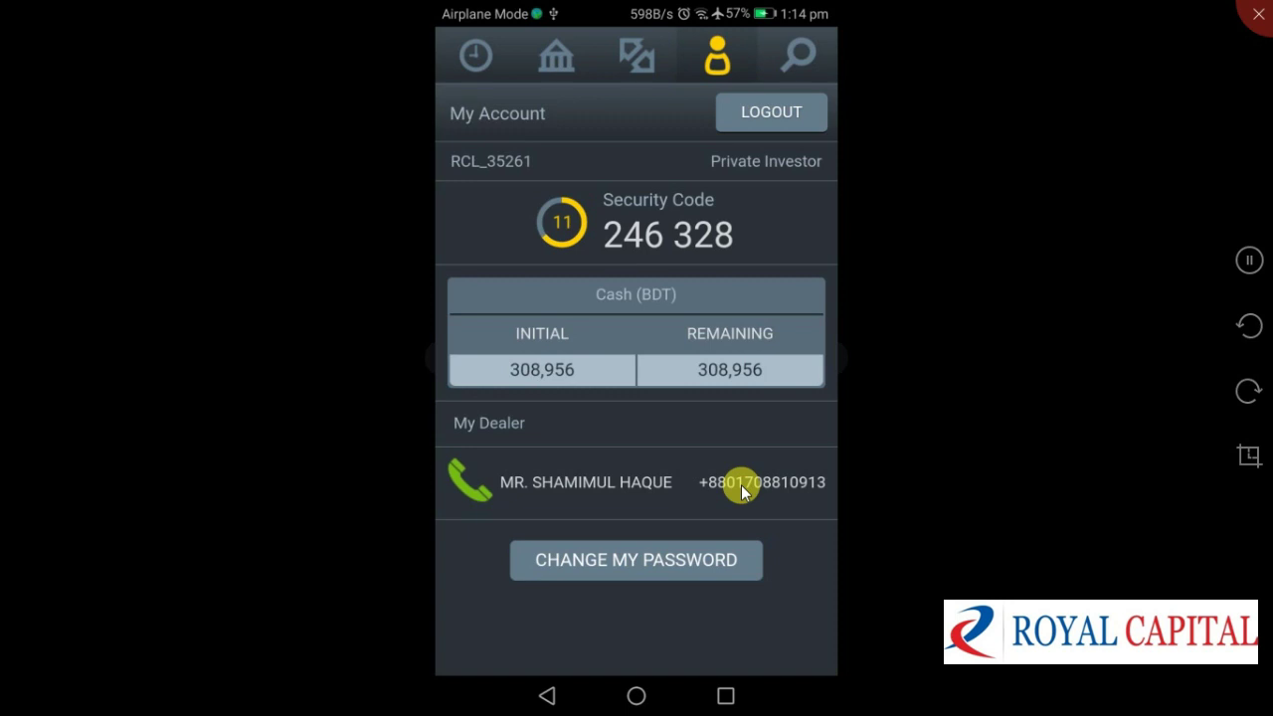
Tap the dealer's phone number on My Account to call the dealer.
{"action": "left_click", "coordinate": [591, 503]}
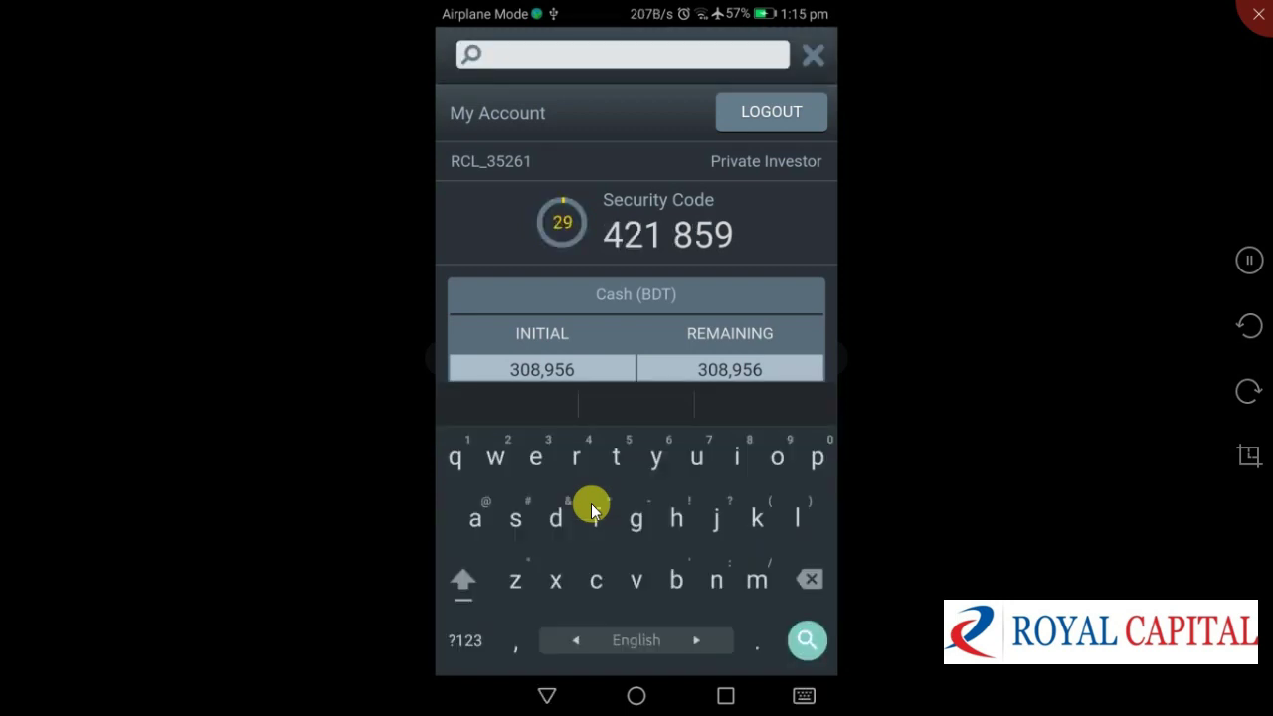
Search for 'SQU' to bring up the SQURPHARMA.XDSE quote page.
{"action": "type", "text": "SQU"}
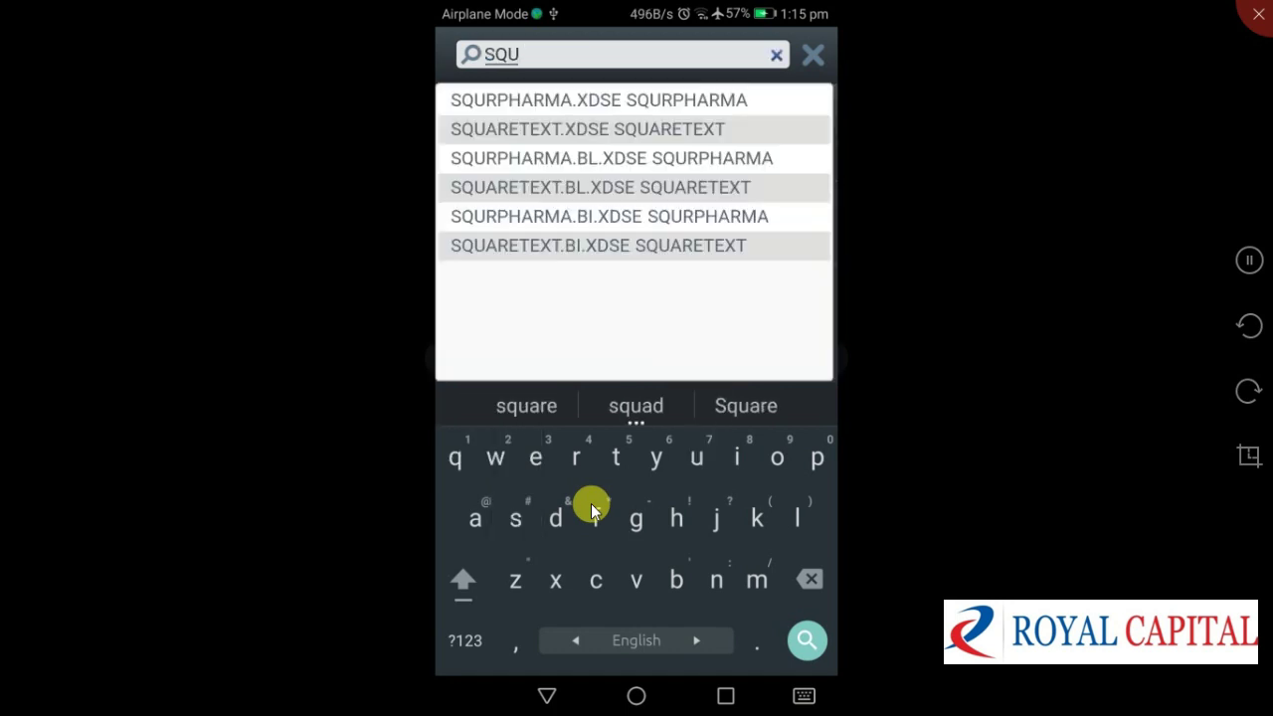
{"action": "key", "text": "Return"}
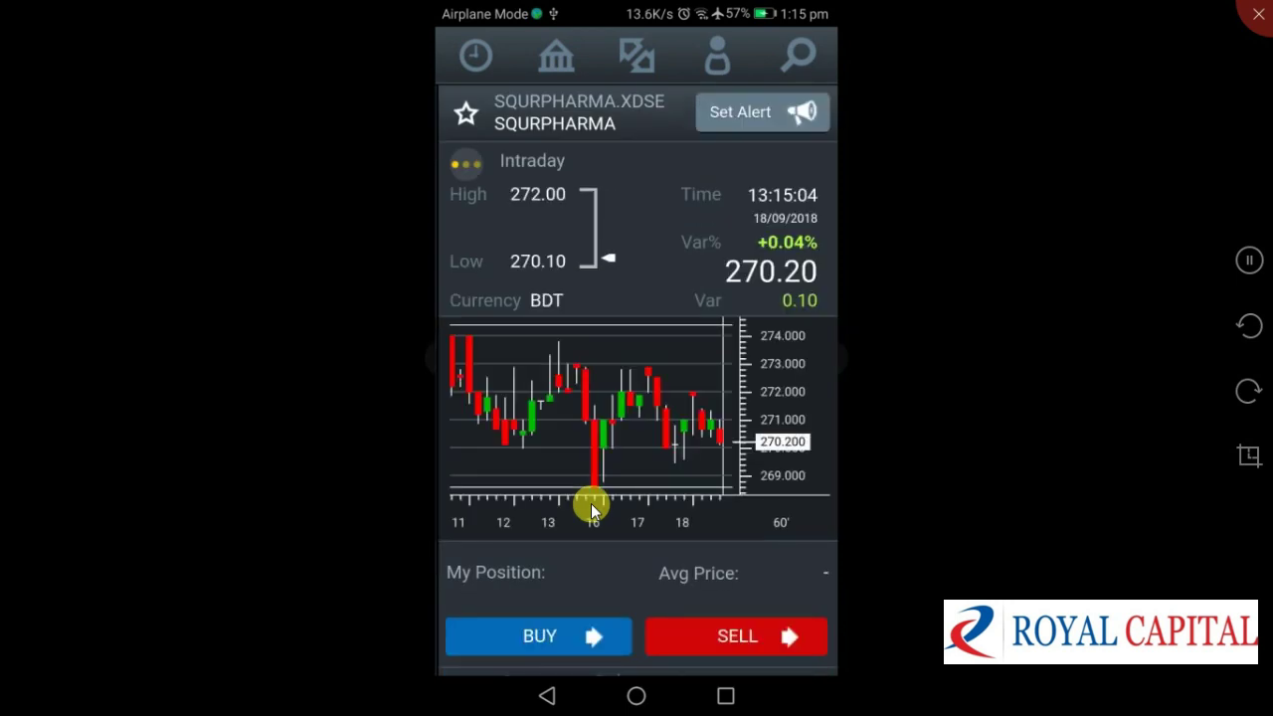
Scroll through the SQURPHARMA.XDSE page to review its market depth.
{"action": "scroll", "coordinate": [590, 507], "scroll_direction": "down", "scroll_amount": 2}
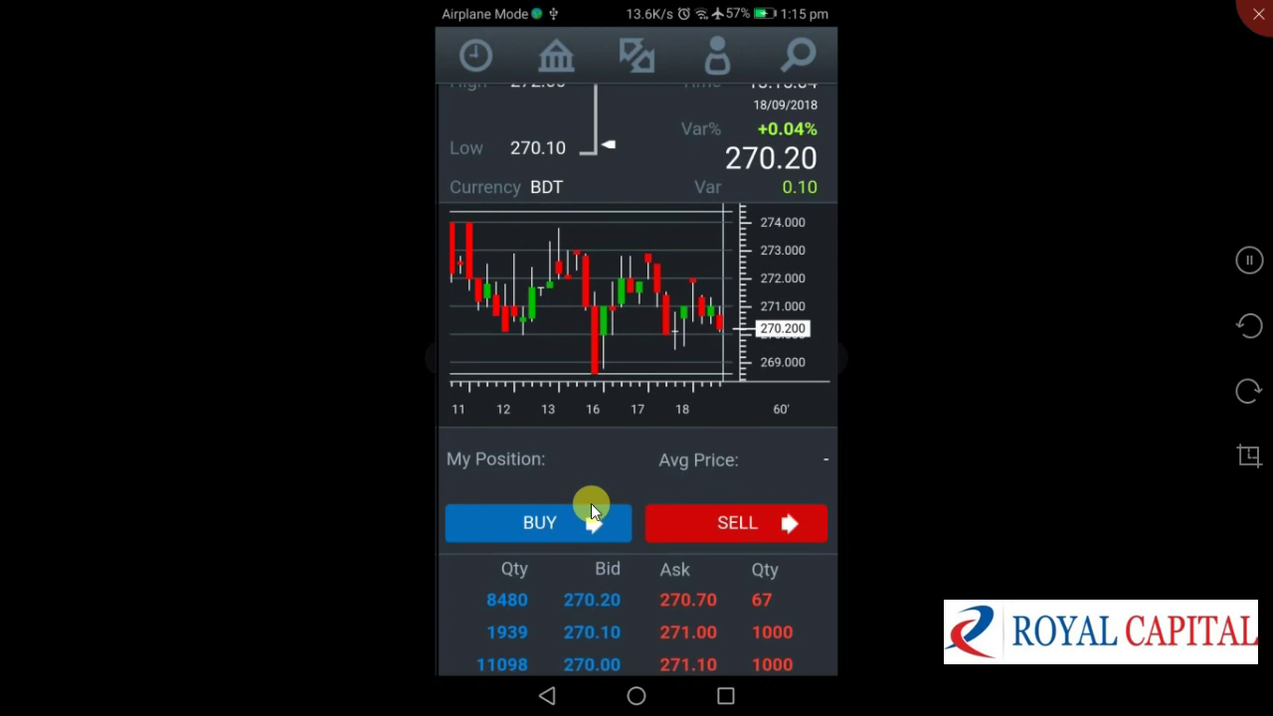
{"action": "scroll", "coordinate": [590, 508], "scroll_direction": "up", "scroll_amount": 2}
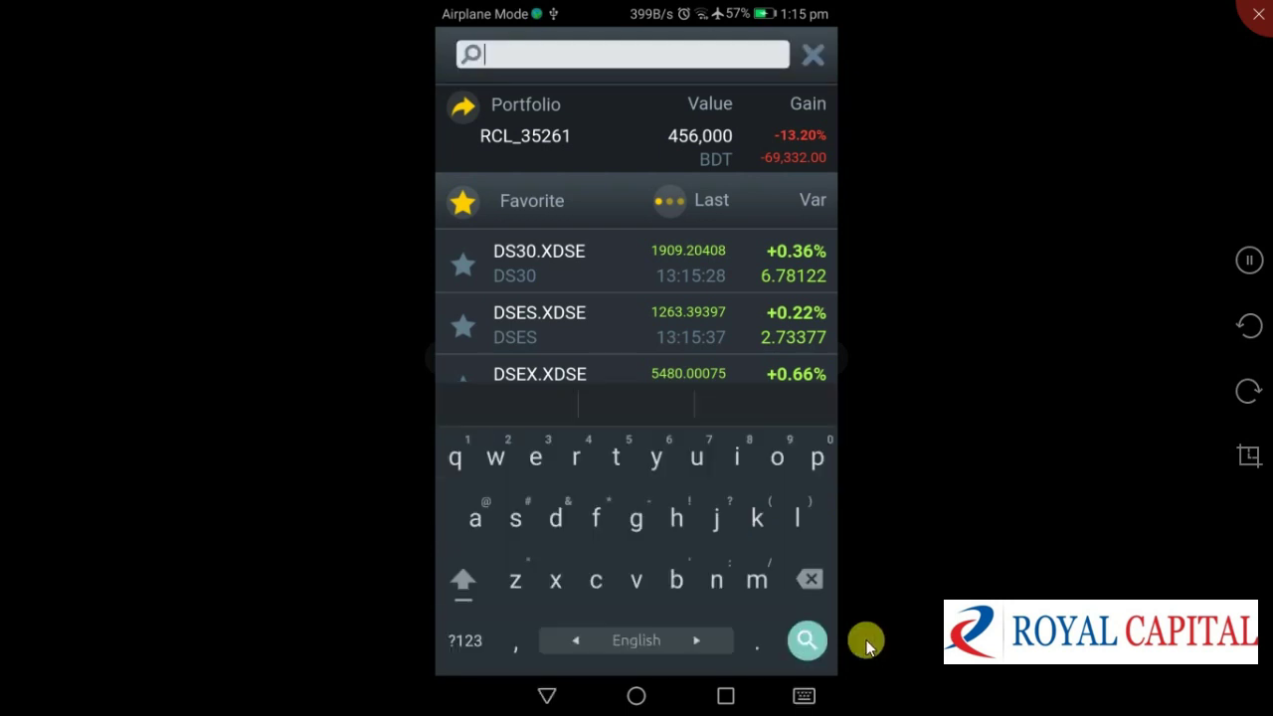
Replace the search text with 'BEX' and open the BEXIMCO.XDSE quote page.
{"action": "type", "text": "SQ"}
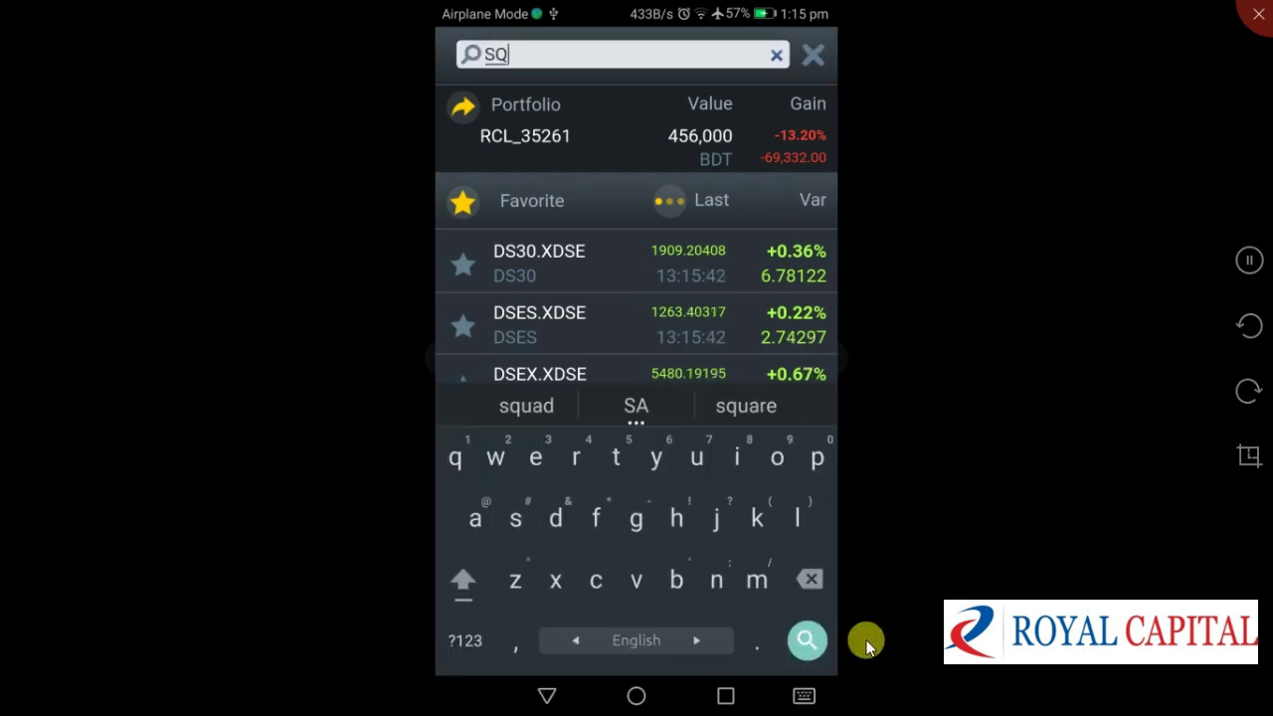
{"action": "key", "text": "BackSpace"}
{"action": "key", "text": "BackSpace"}
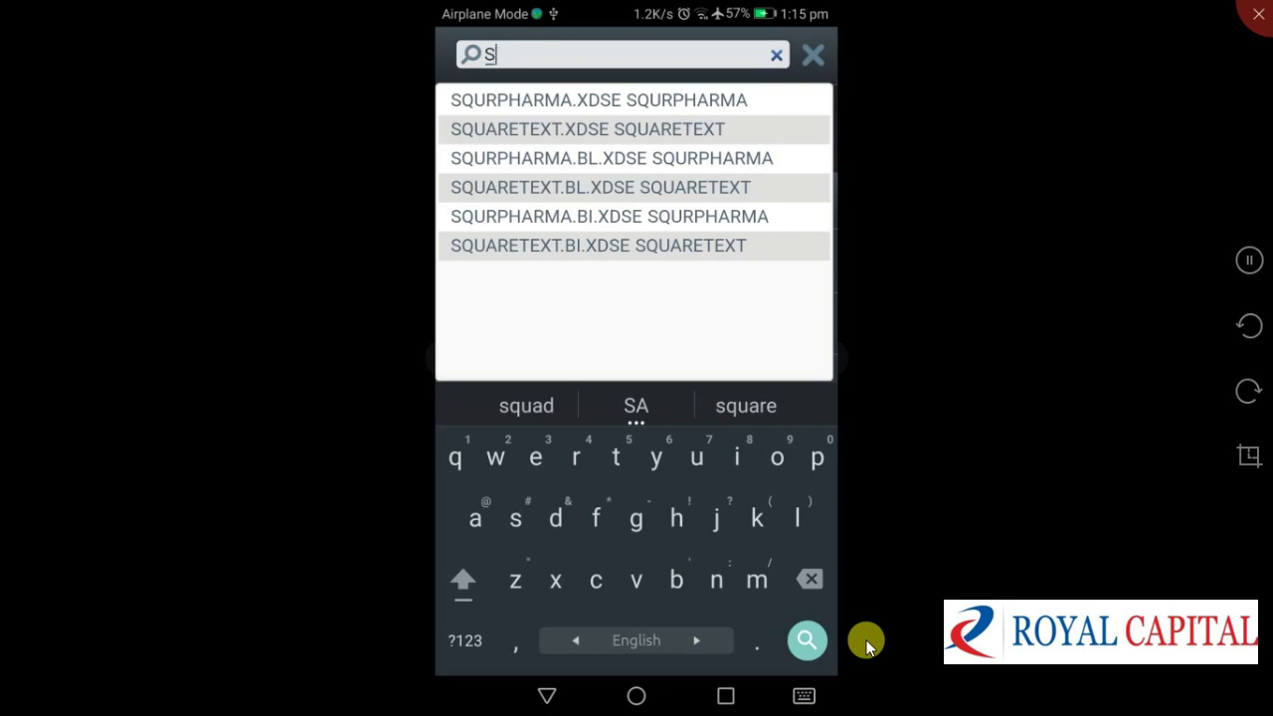
{"action": "type", "text": "BEX"}
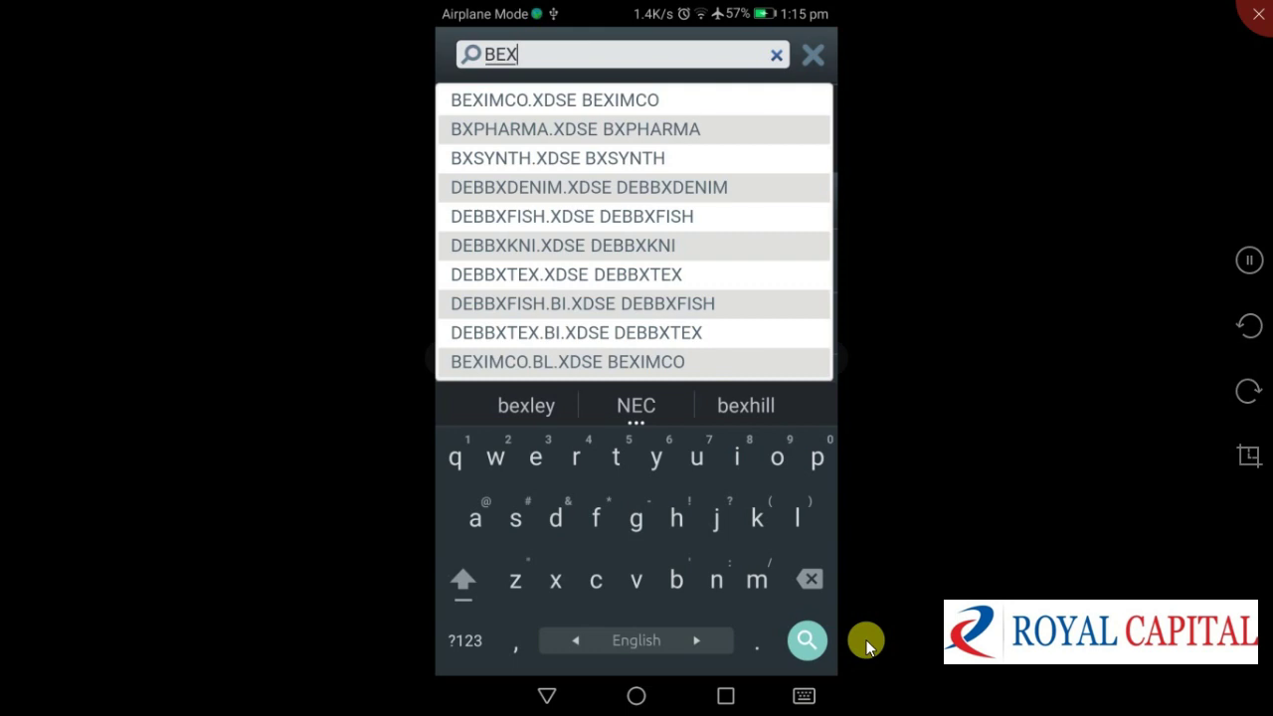
{"action": "key", "text": "Return"}
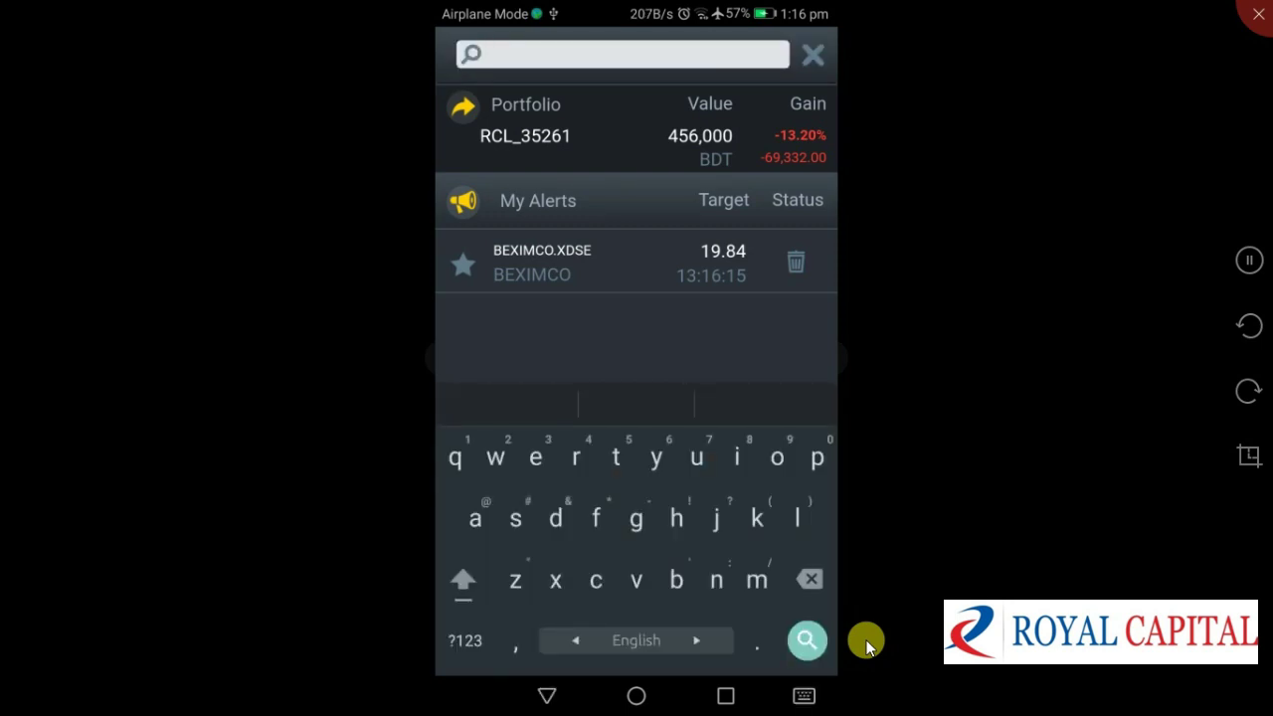
Search 'E', open ECABLES.XDSE, and scroll through its order book and last trades.
{"action": "type", "text": "E"}
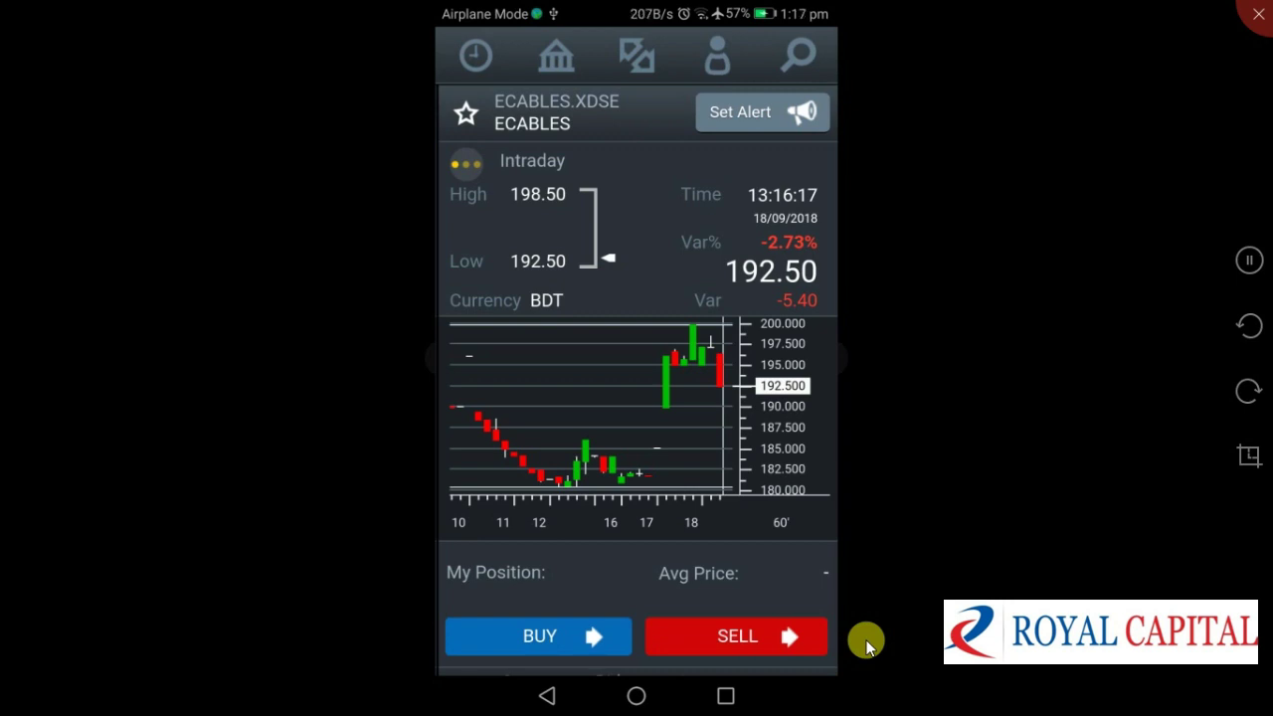
{"action": "scroll", "coordinate": [637, 398], "scroll_direction": "down", "scroll_amount": 3}
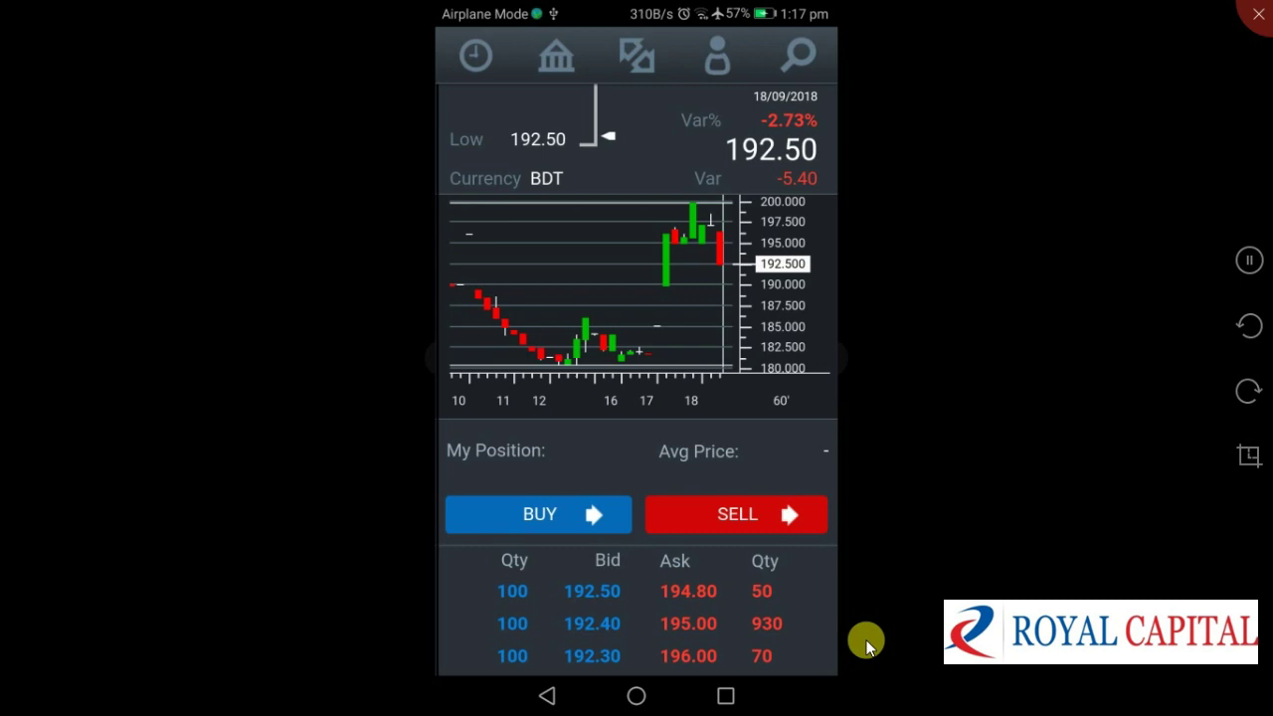
{"action": "scroll", "coordinate": [636, 398], "scroll_direction": "down", "scroll_amount": 3}
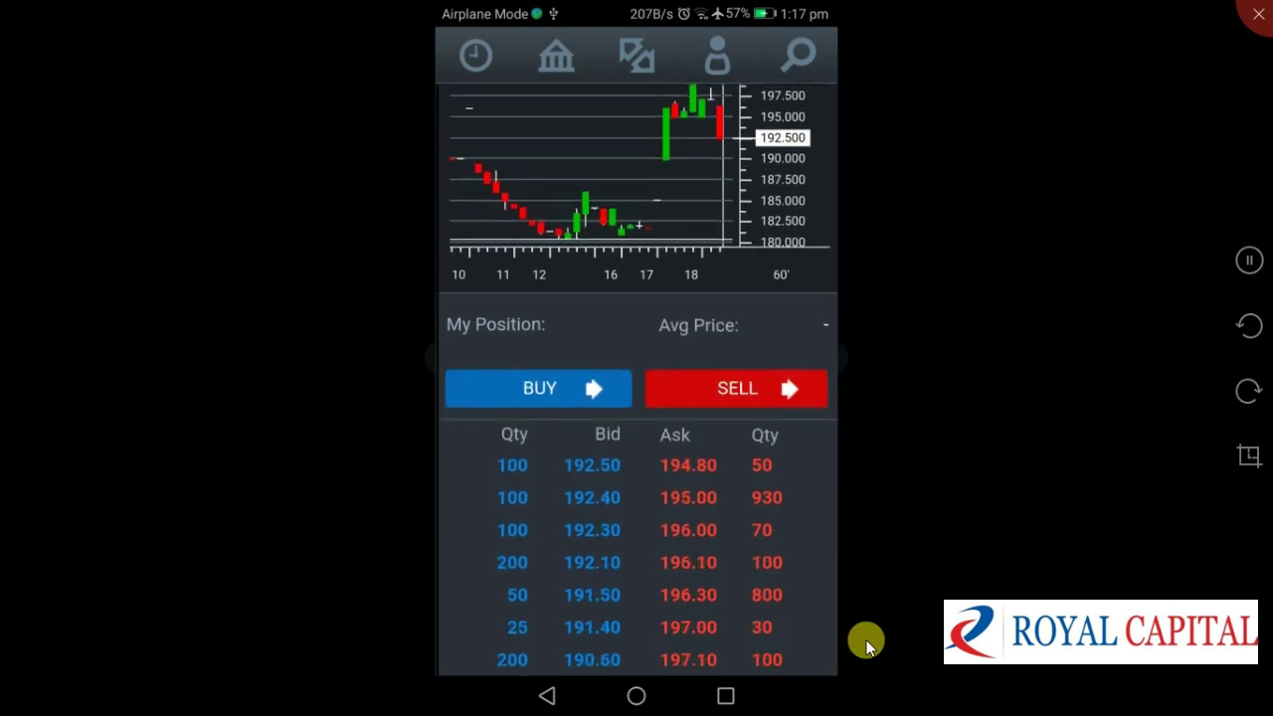
{"action": "scroll", "coordinate": [636, 398], "scroll_direction": "down", "scroll_amount": 3}
{"action": "scroll", "coordinate": [636, 397], "scroll_direction": "down", "scroll_amount": 2}
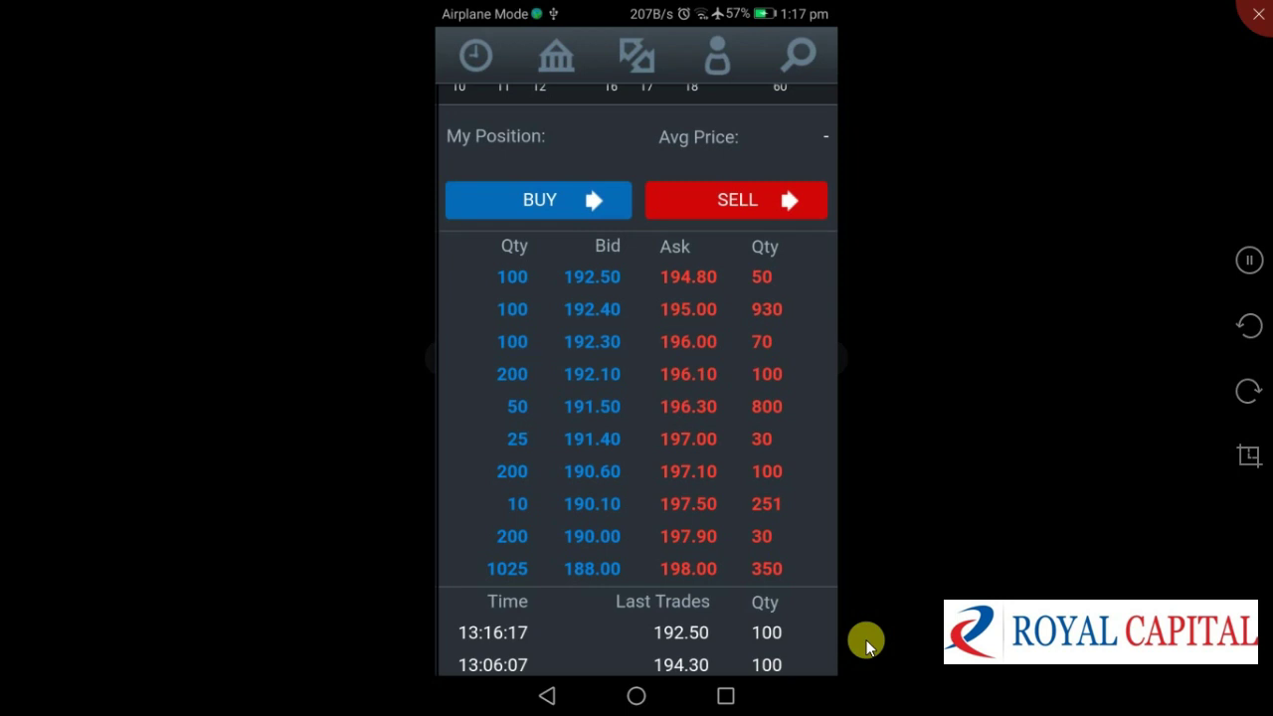
{"action": "scroll", "coordinate": [636, 398], "scroll_direction": "up", "scroll_amount": 2}
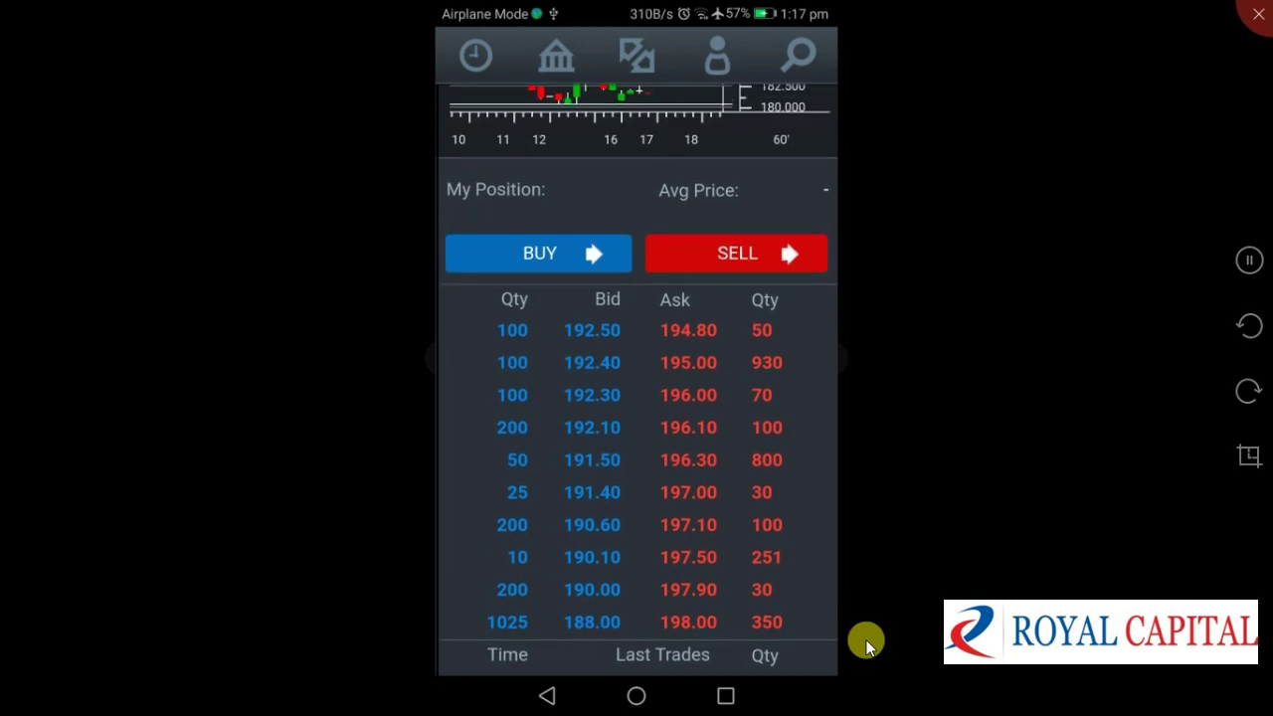
{"action": "scroll", "coordinate": [636, 398], "scroll_direction": "up", "scroll_amount": 2}
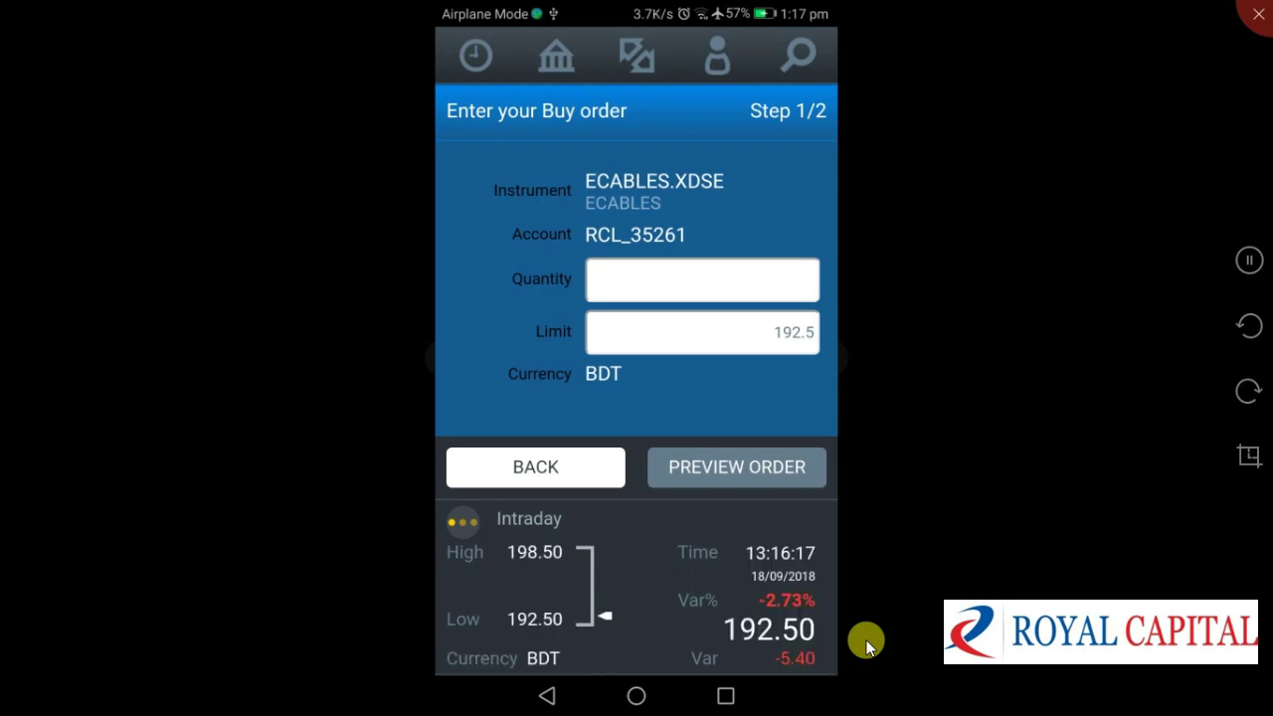
Set the ECABLES buy to quantity 10 at a 190.50 limit and preview it.
{"action": "left_click", "coordinate": [811, 356]}
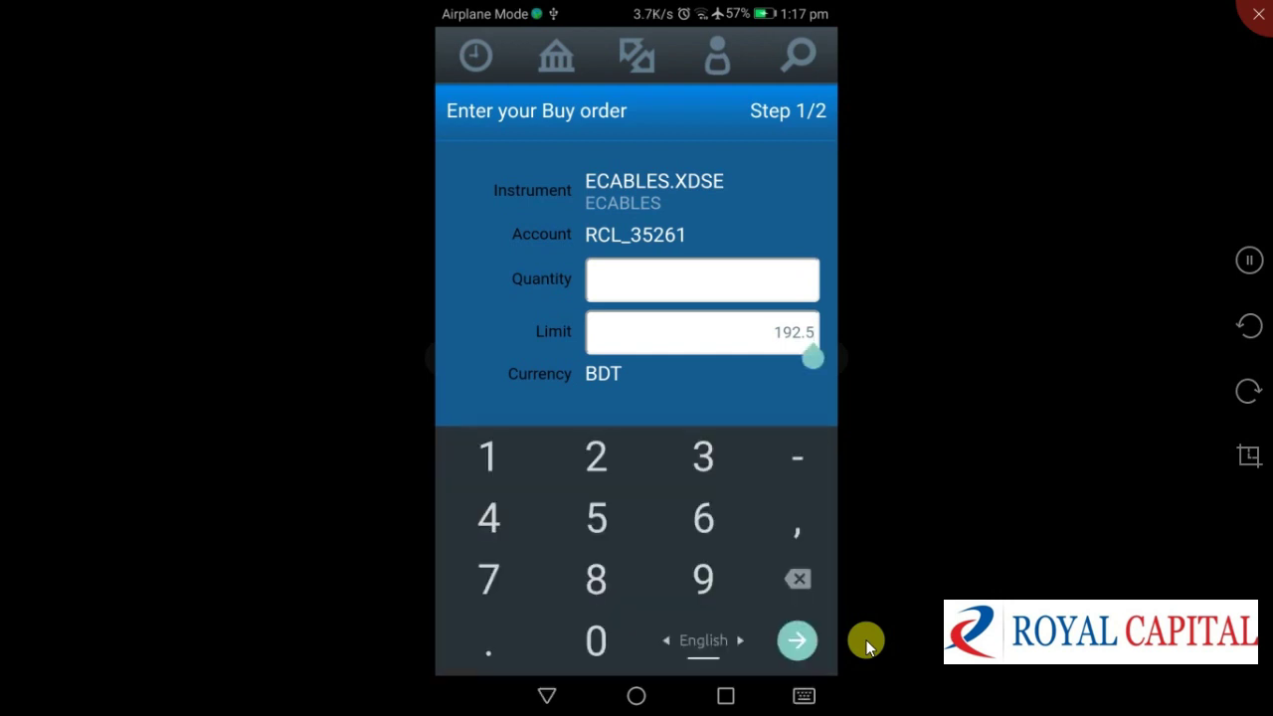
{"action": "key", "text": "BackSpace"}
{"action": "key", "text": "BackSpace"}
{"action": "key", "text": "BackSpace"}
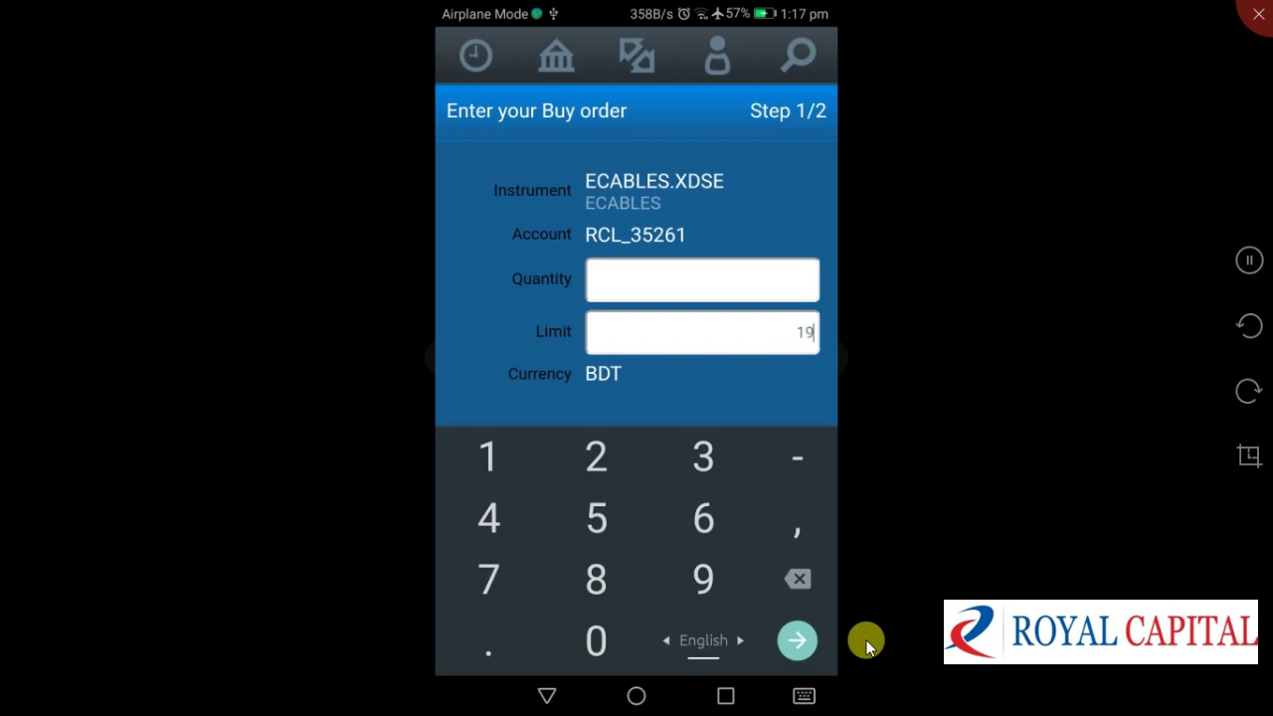
{"action": "type", "text": "0.5010"}
{"action": "key", "text": "Return"}
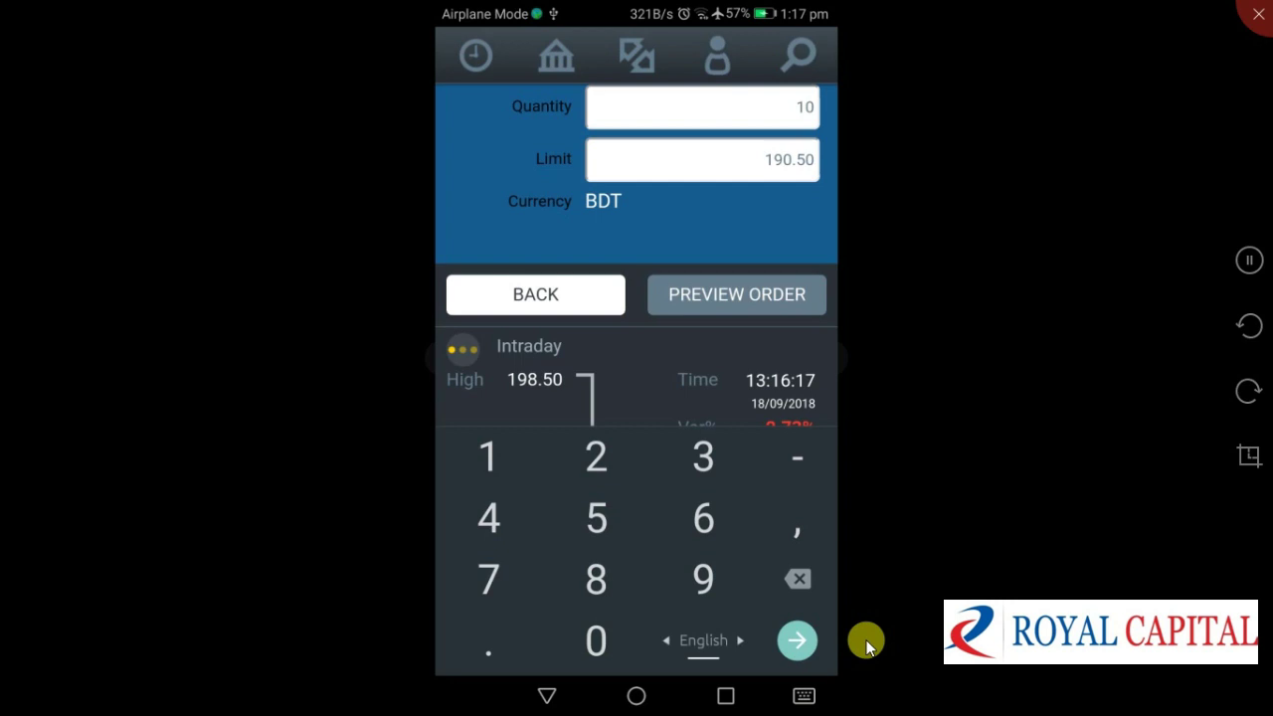
{"action": "key", "text": "Return"}
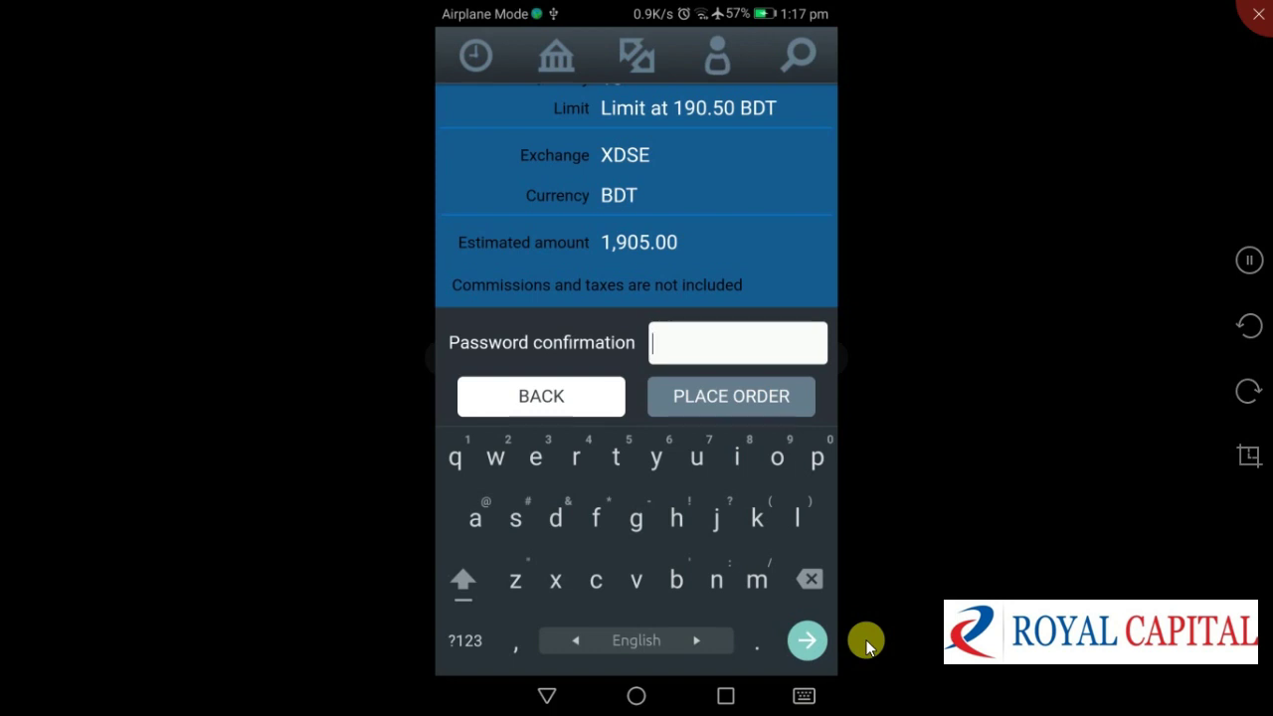
Enter the account password in Password confirmation and place the buy order.
{"action": "key", "text": "shift"}
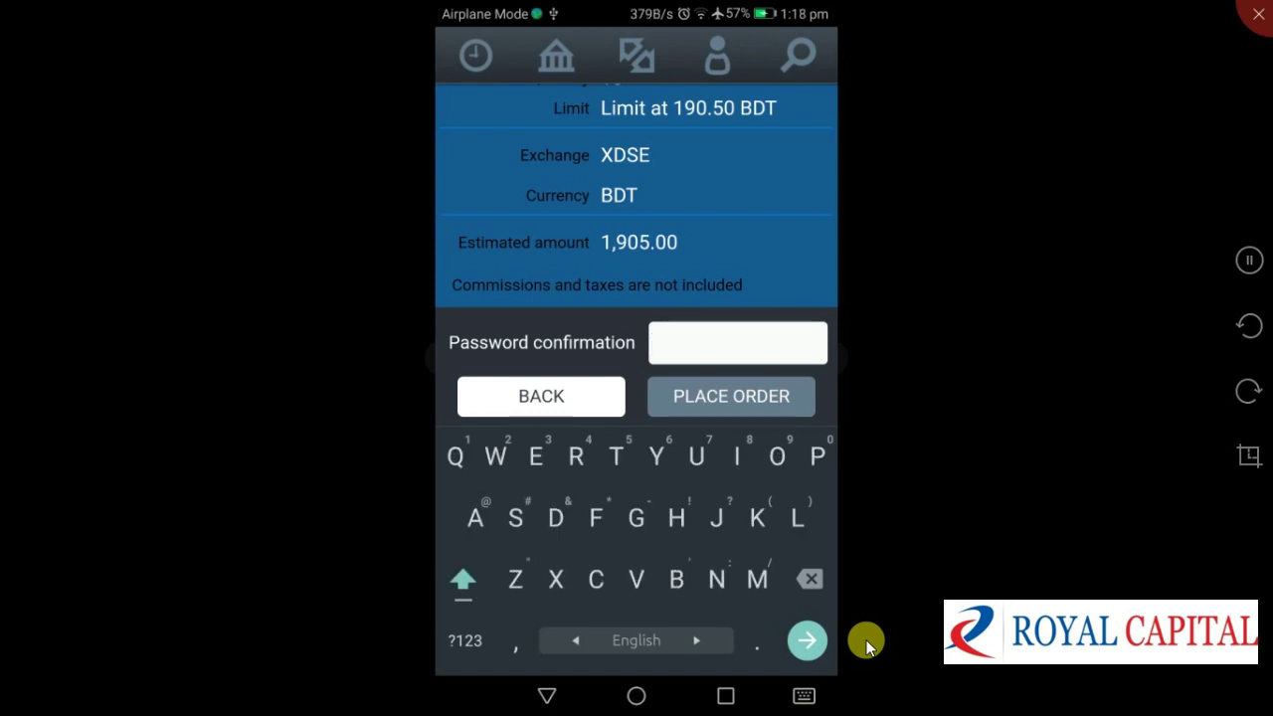
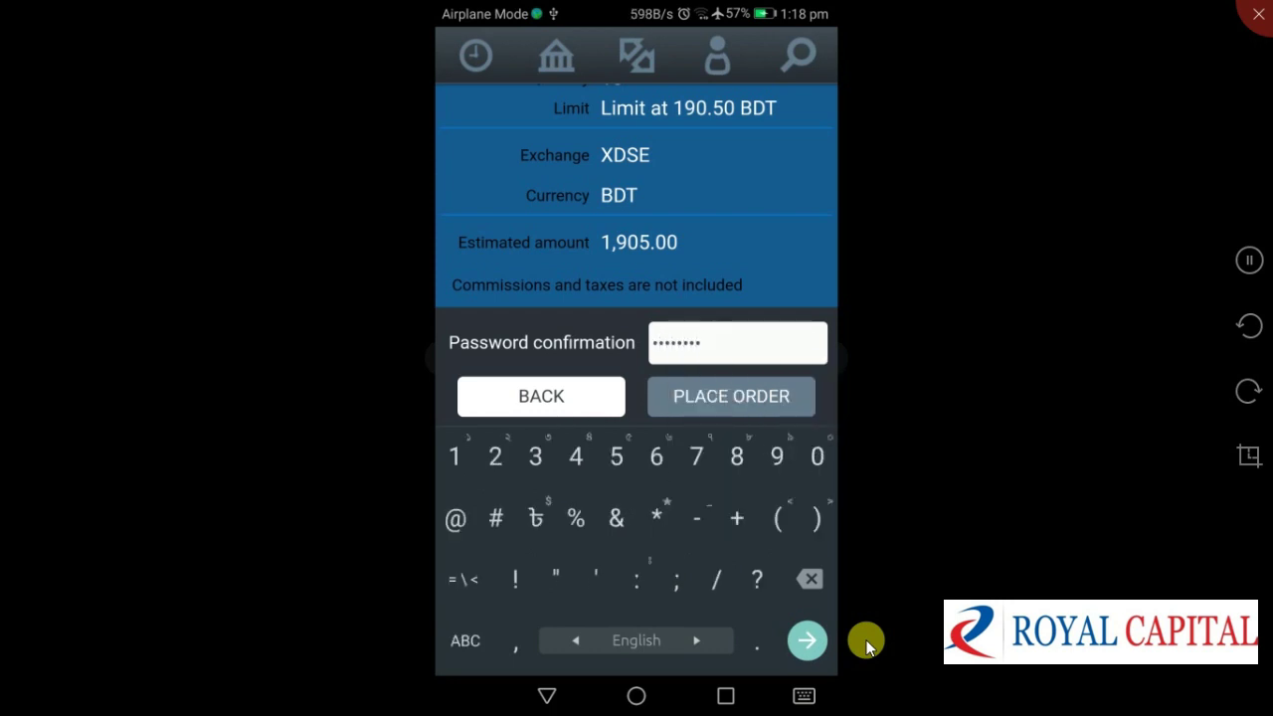
{"action": "key", "text": "Return"}
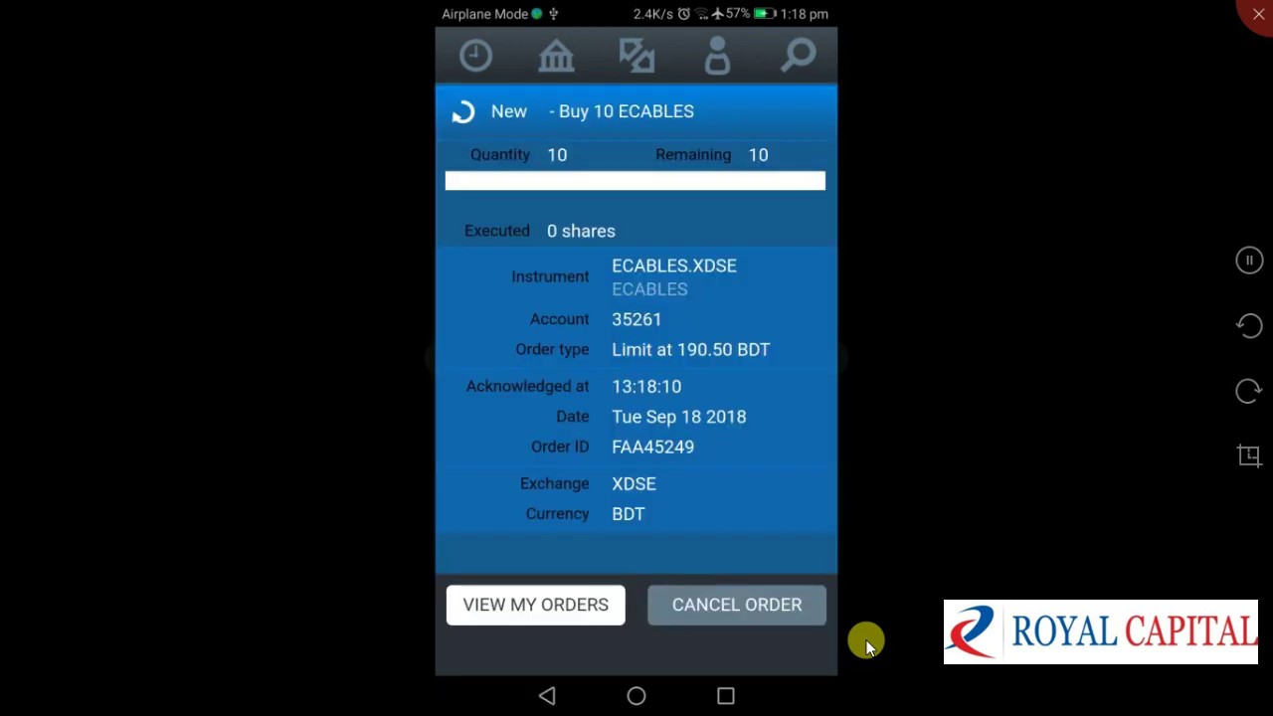
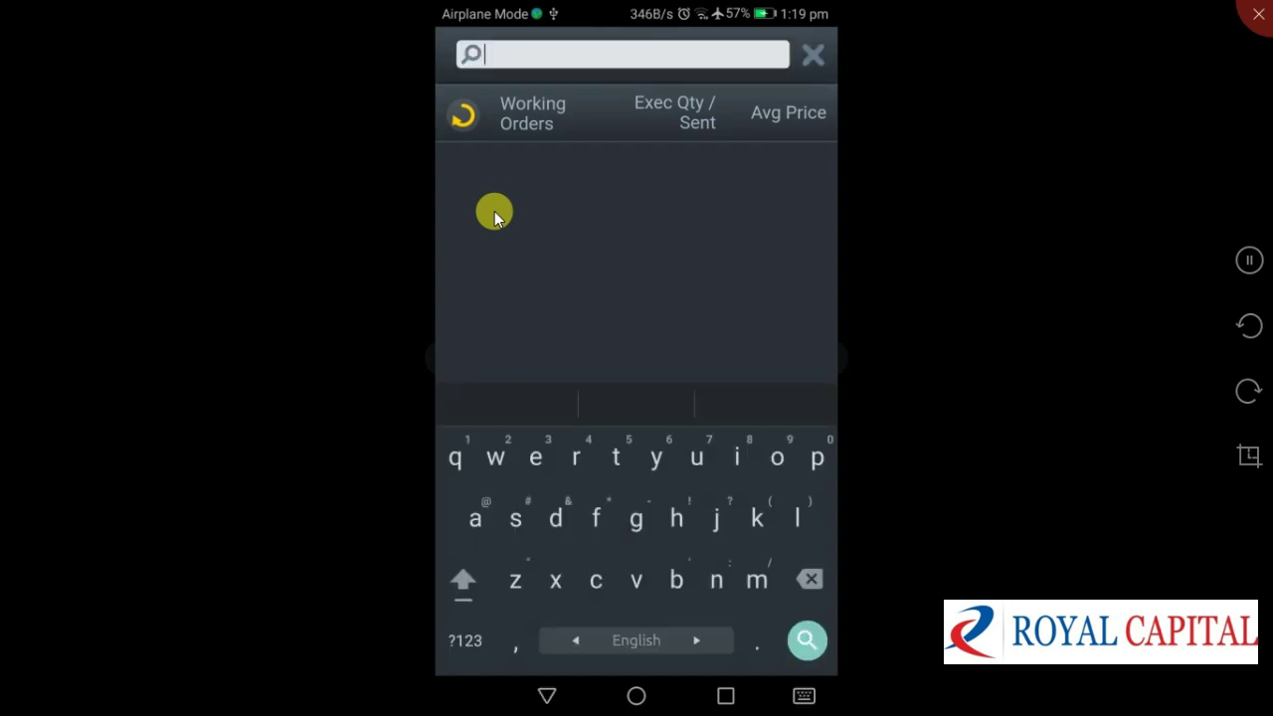
Search for 'SQ' to list the SQURPHARMA and SQUARETEXT XDSE securities.
{"action": "key", "text": "Escape"}
{"action": "type", "text": "SQ"}
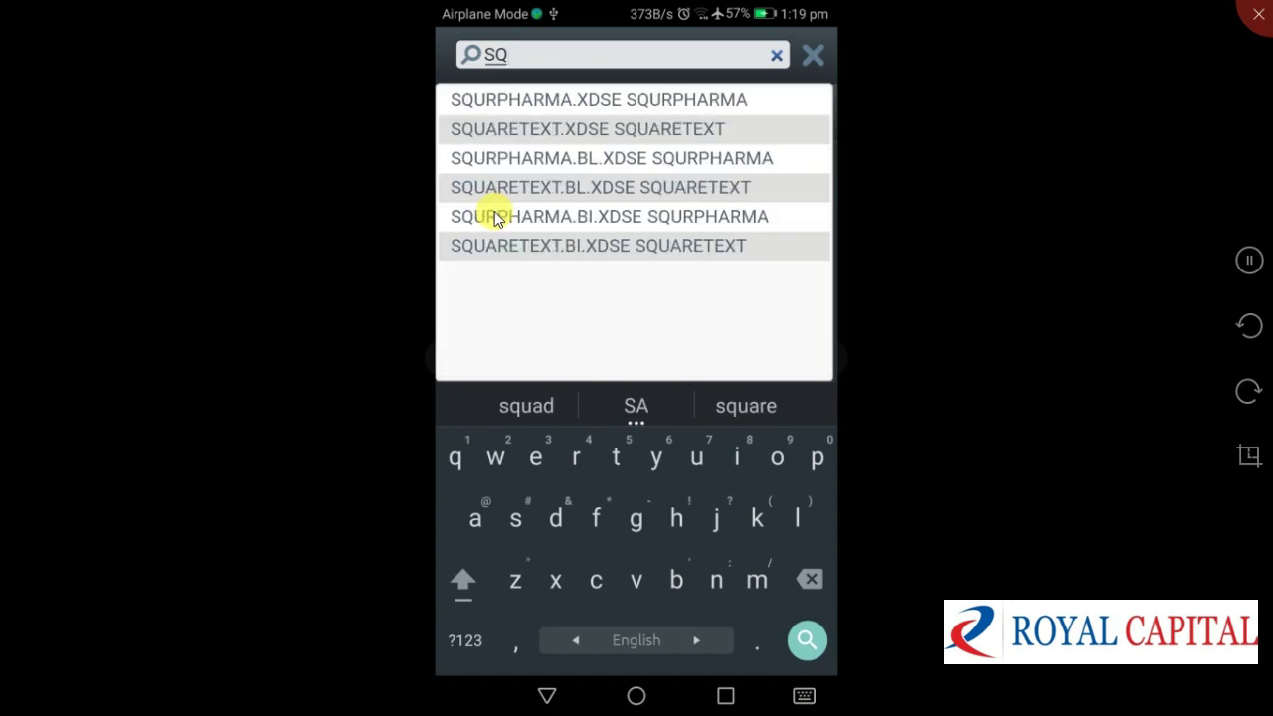
Open the SQURPHARMA.XDSE quote page and check its bid 270.40 / ask 270.50.
{"action": "left_click", "coordinate": [494, 217]}
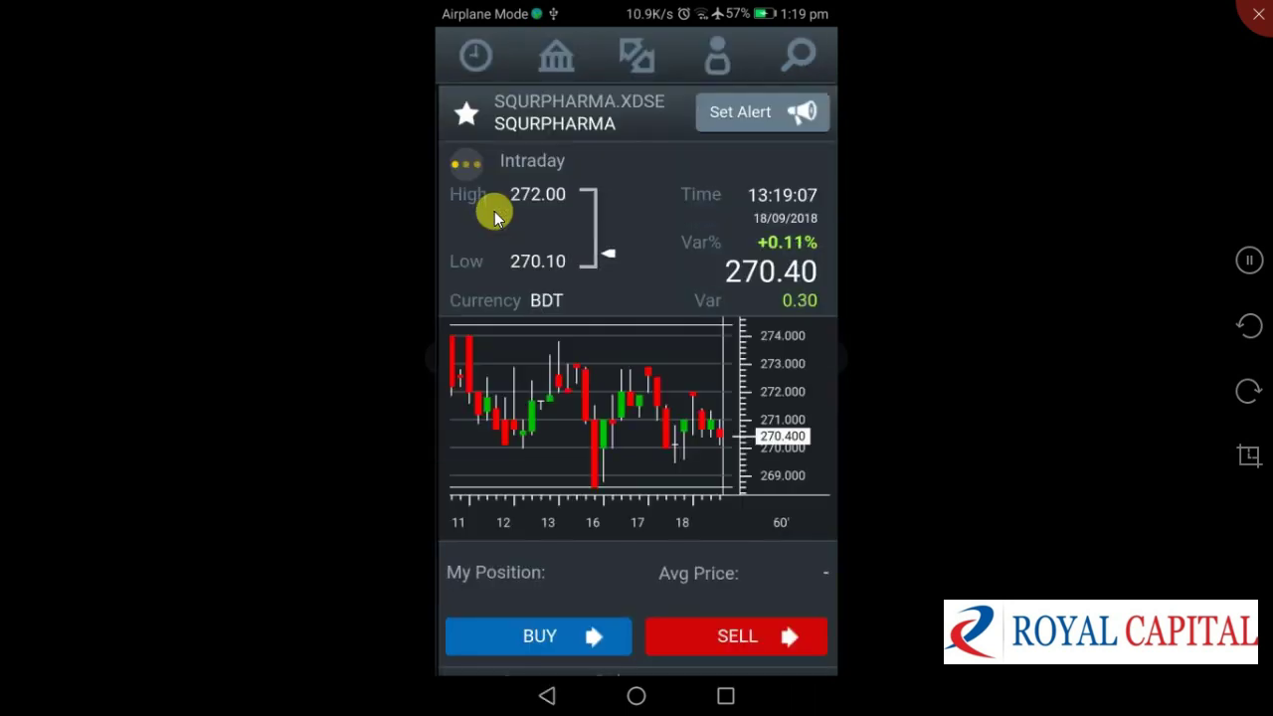
{"action": "scroll", "coordinate": [494, 211], "scroll_direction": "down", "scroll_amount": 1}
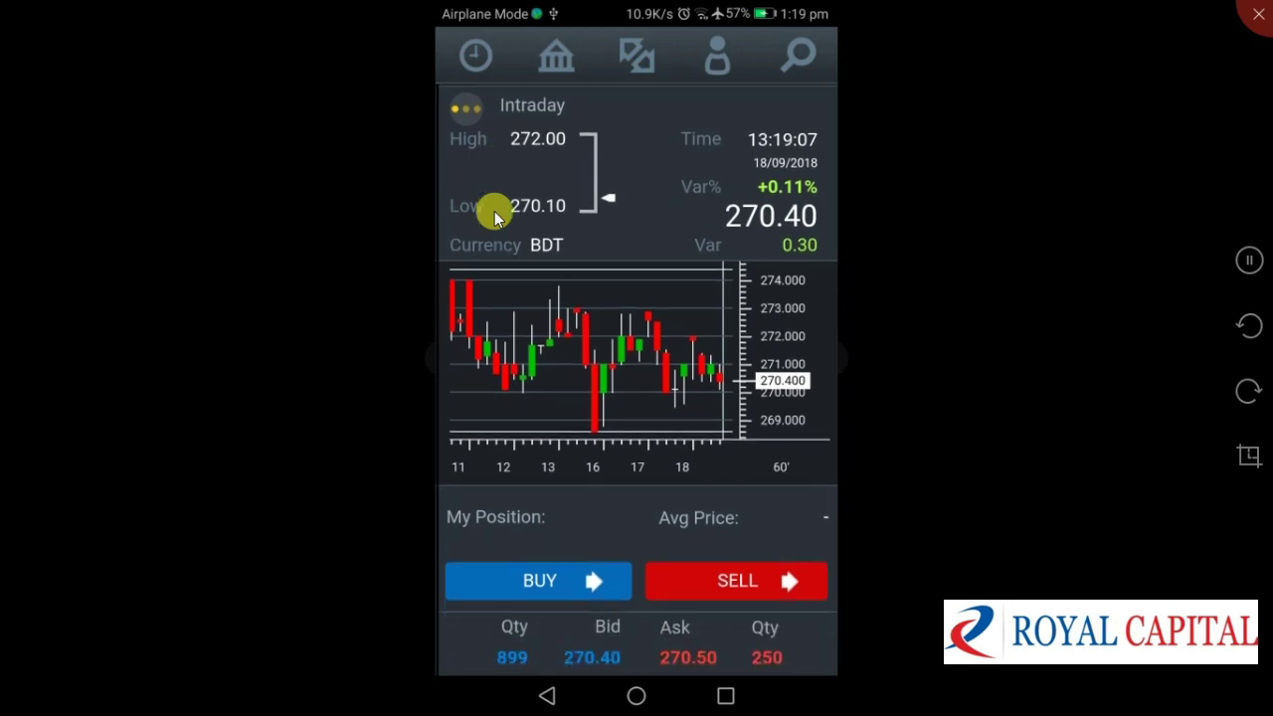
{"action": "scroll", "coordinate": [494, 211], "scroll_direction": "up", "scroll_amount": 1}
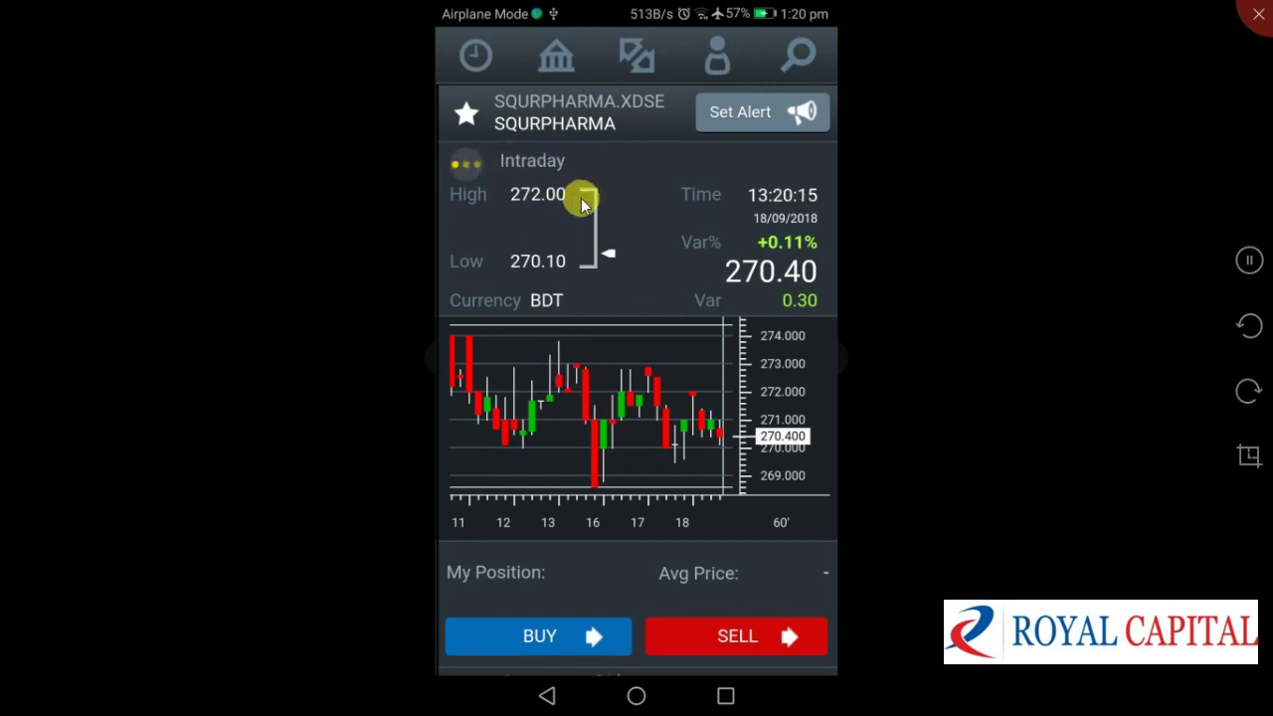
Switch the SQURPHARMA chart to Yearly, review the Bid/Ask table, then show My Timeline.
{"action": "left_click", "coordinate": [720, 325]}
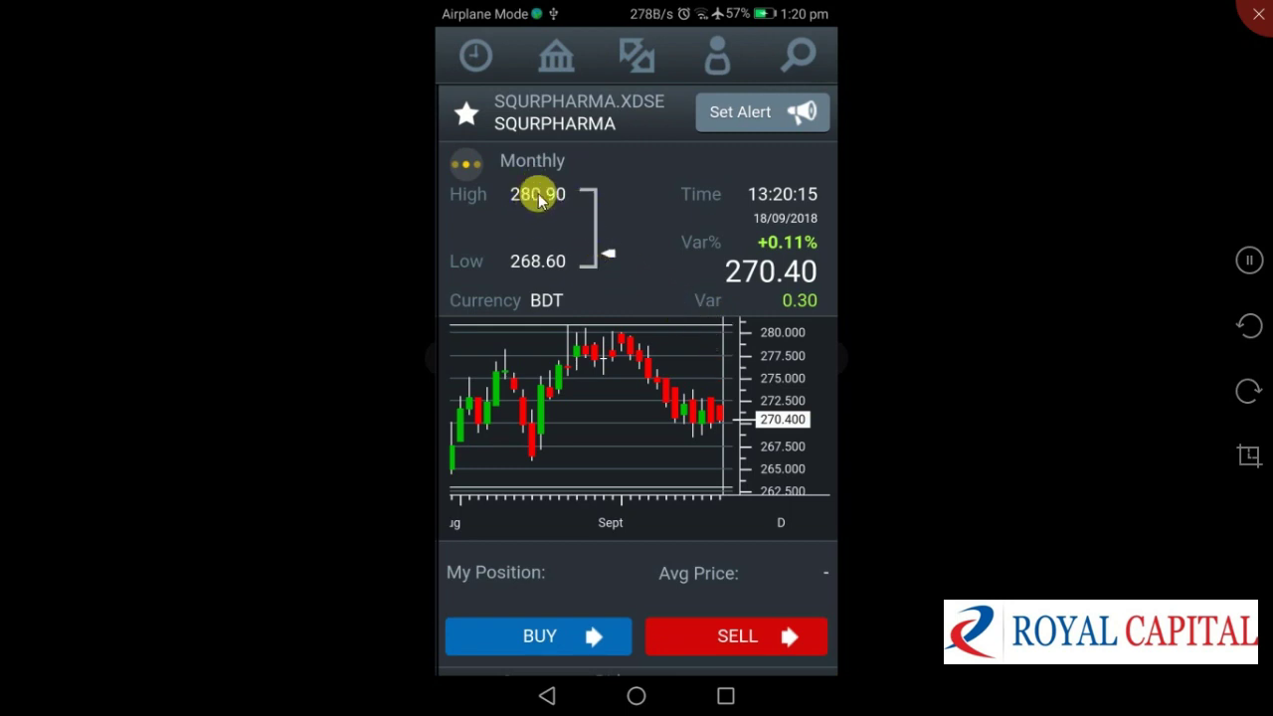
{"action": "left_click", "coordinate": [613, 269]}
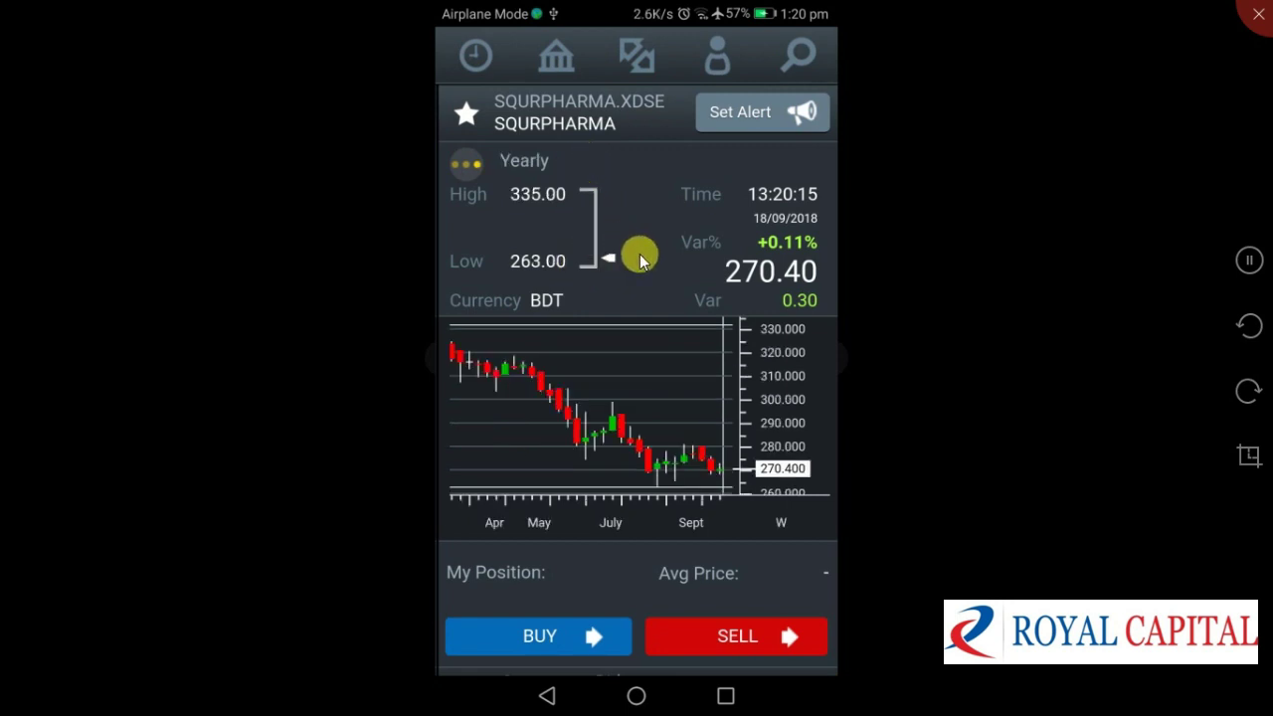
{"action": "scroll", "coordinate": [639, 256], "scroll_direction": "down", "scroll_amount": 2}
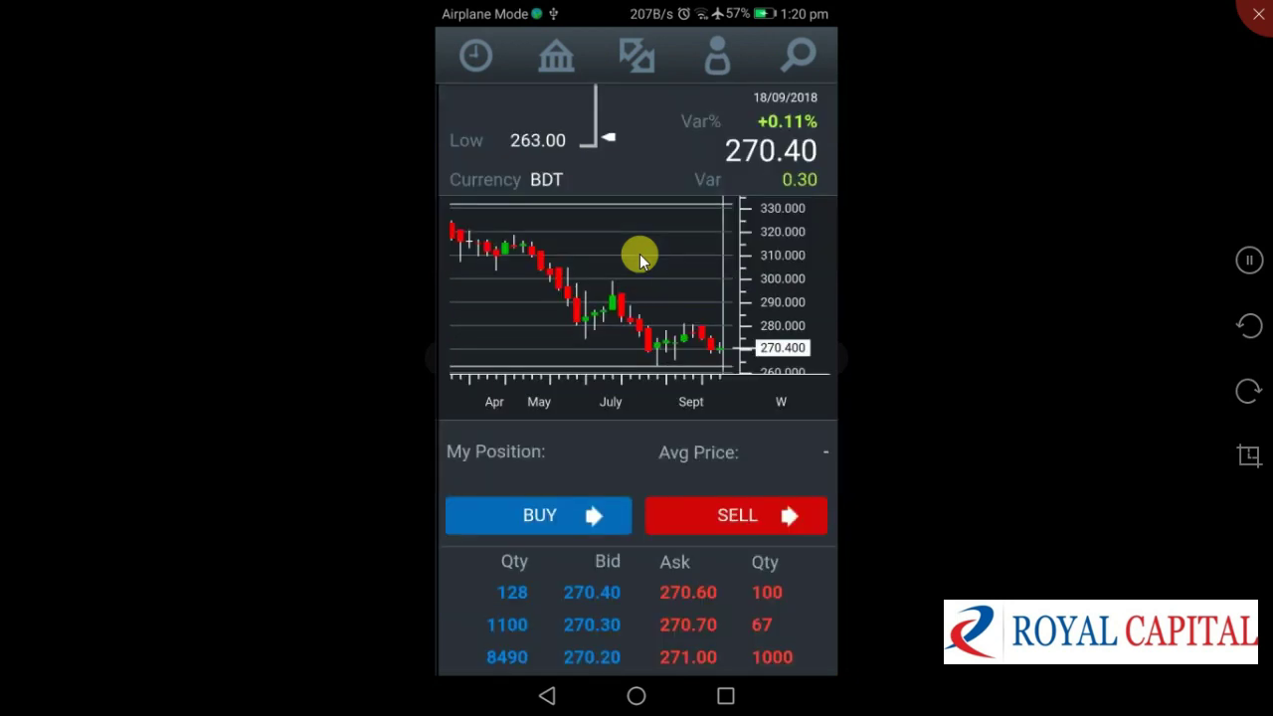
{"action": "scroll", "coordinate": [639, 259], "scroll_direction": "up", "scroll_amount": 2}
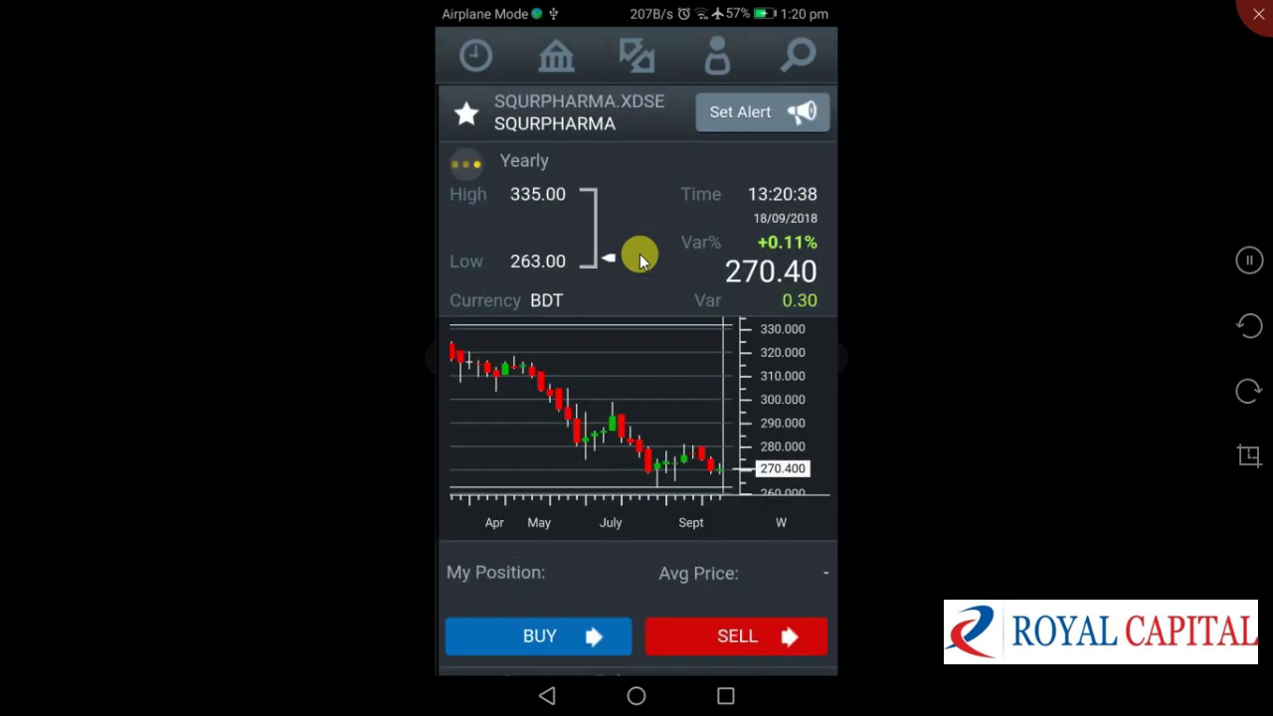
{"action": "key", "text": "Escape"}
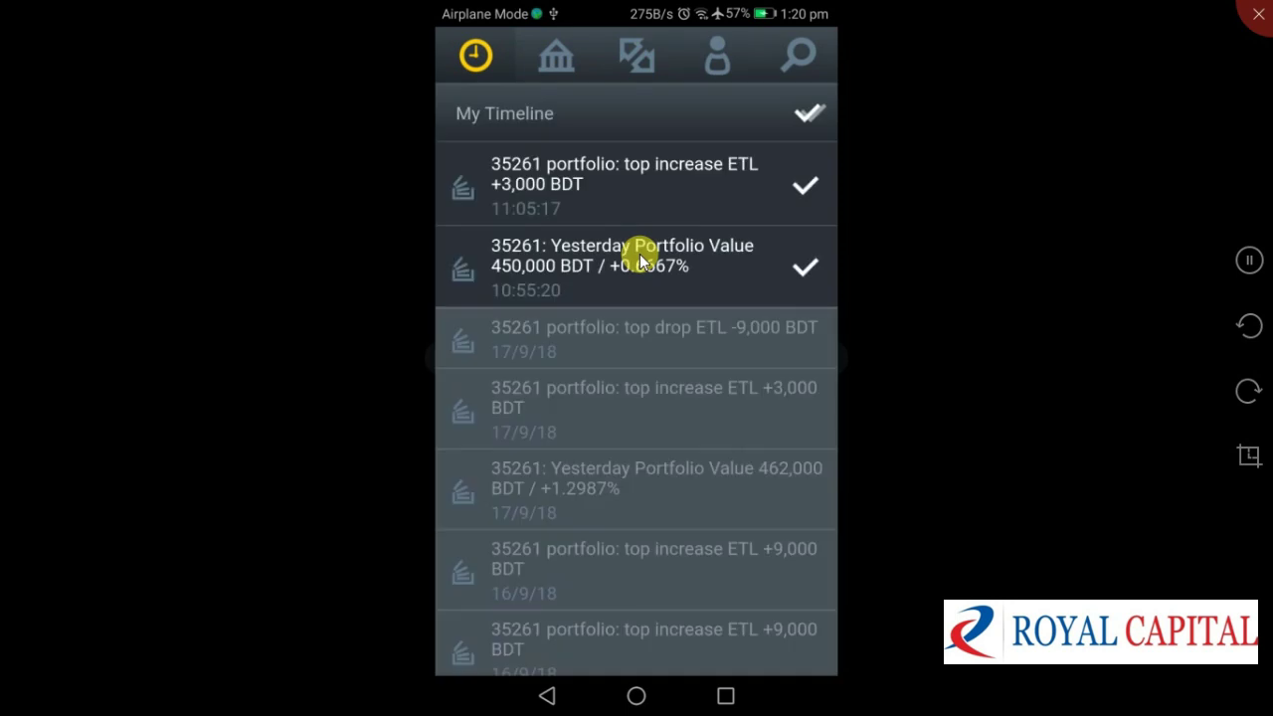